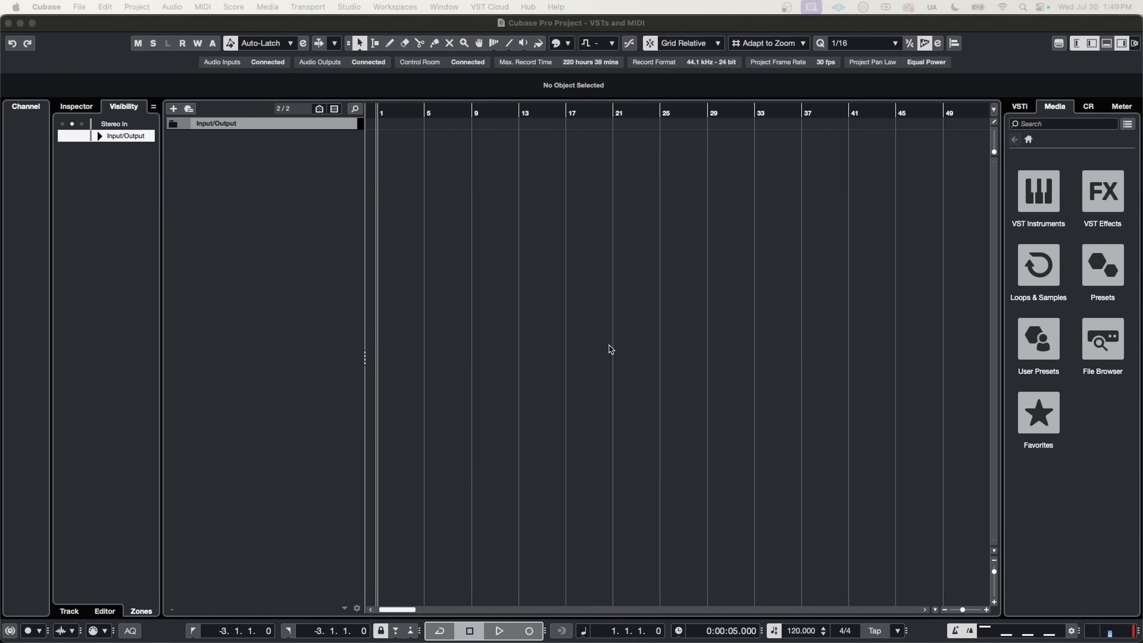
# Add a new instrument track using HALion Sonic as its instrument
pyautogui.doubleClick(398, 178)
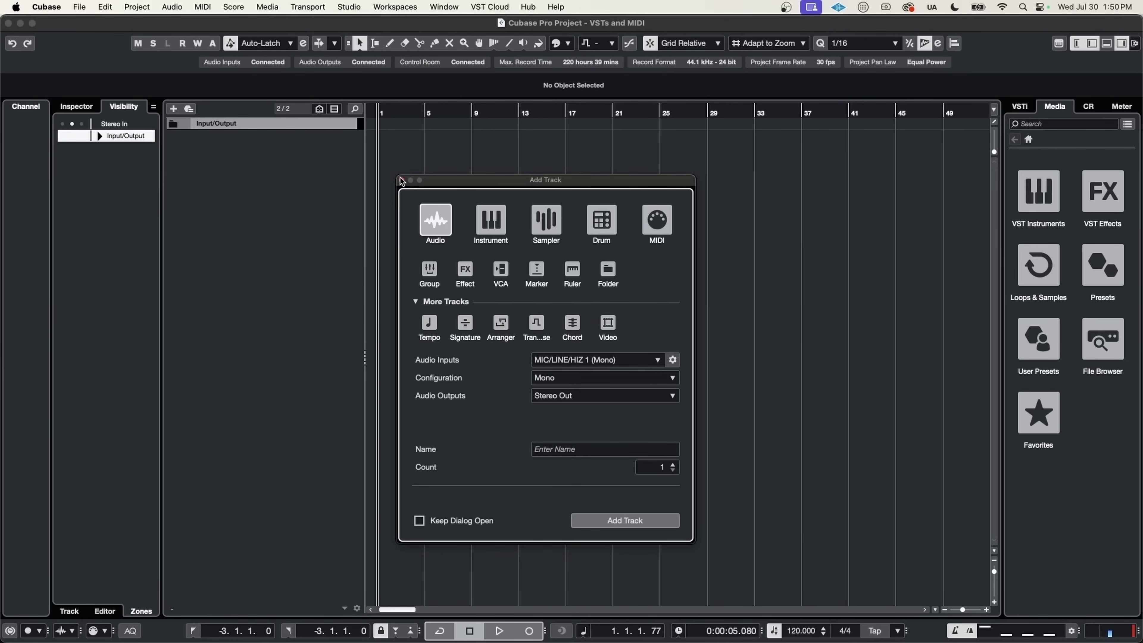
pyautogui.click(485, 228)
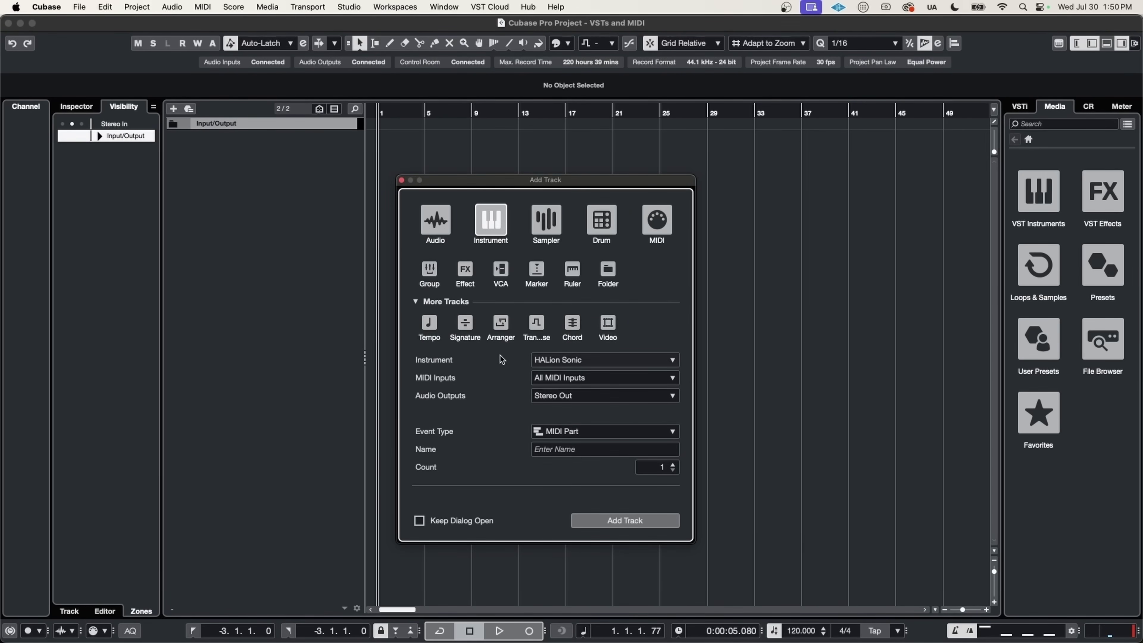
pyautogui.click(613, 363)
pyautogui.write('halion')
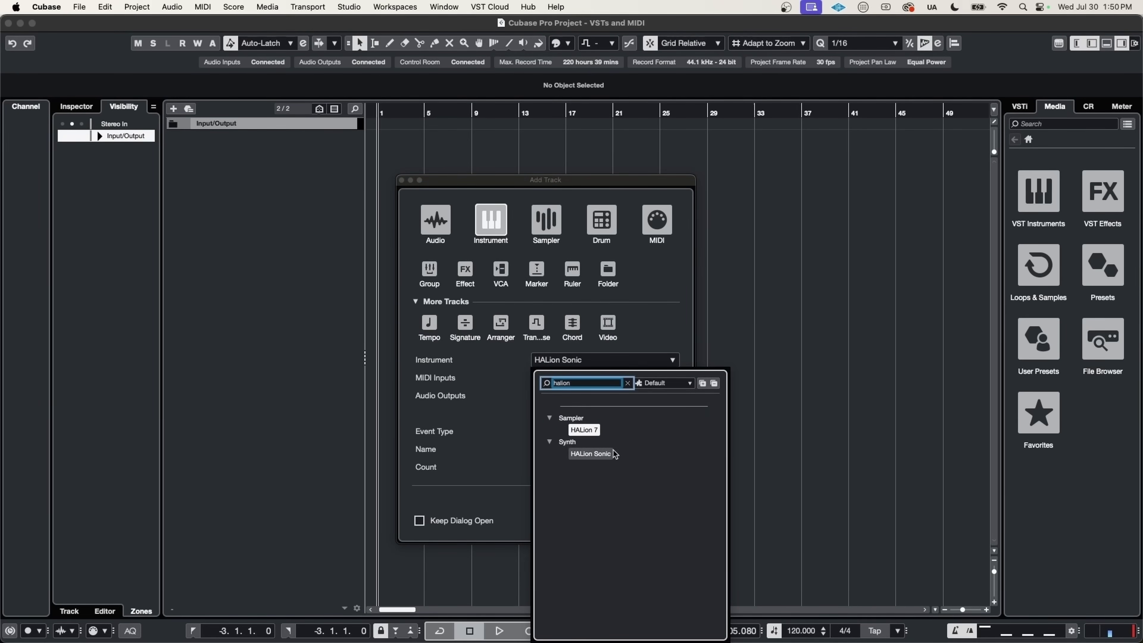
pyautogui.click(610, 453)
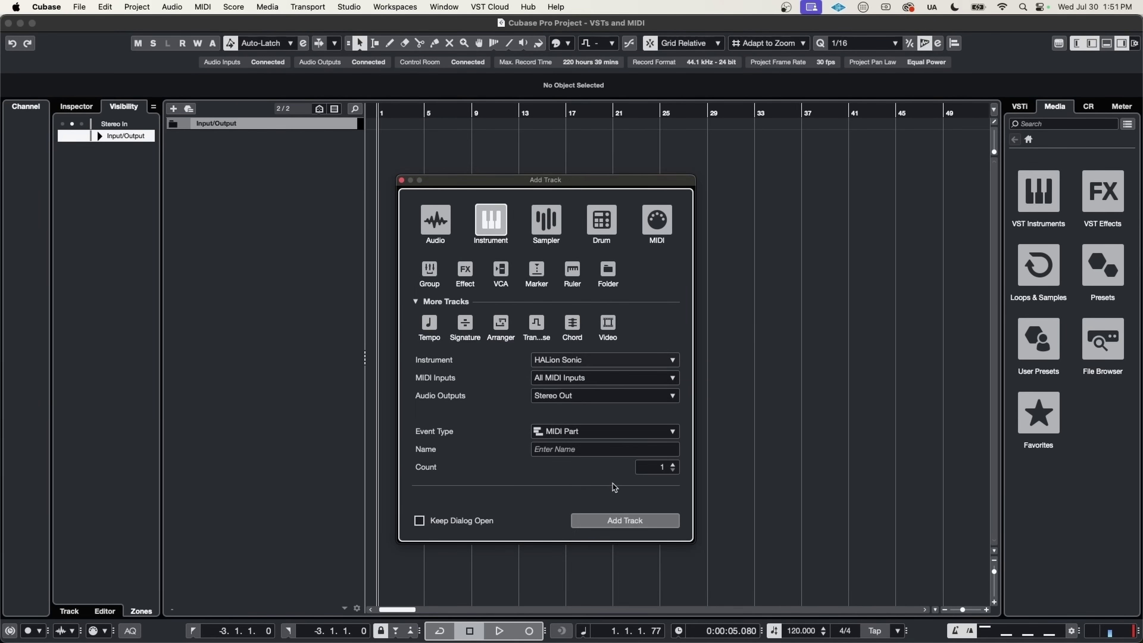
pyautogui.click(652, 523)
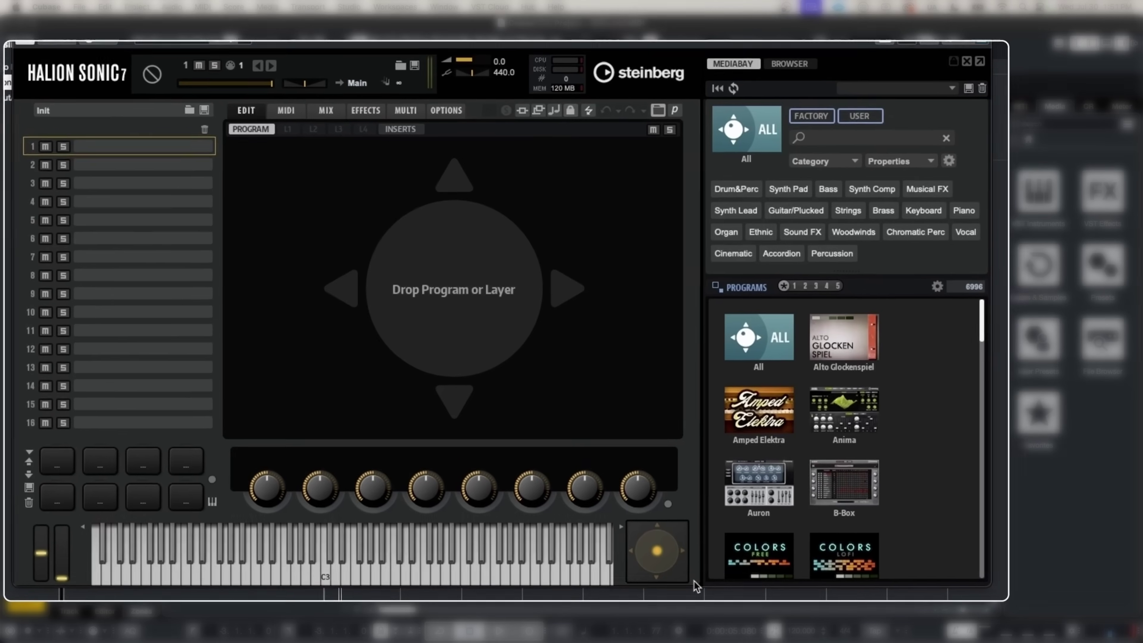
# Load the Colors Free program into HALion Sonic's first slot from MediaBay
pyautogui.moveTo(984, 310); pyautogui.dragTo(982, 372)
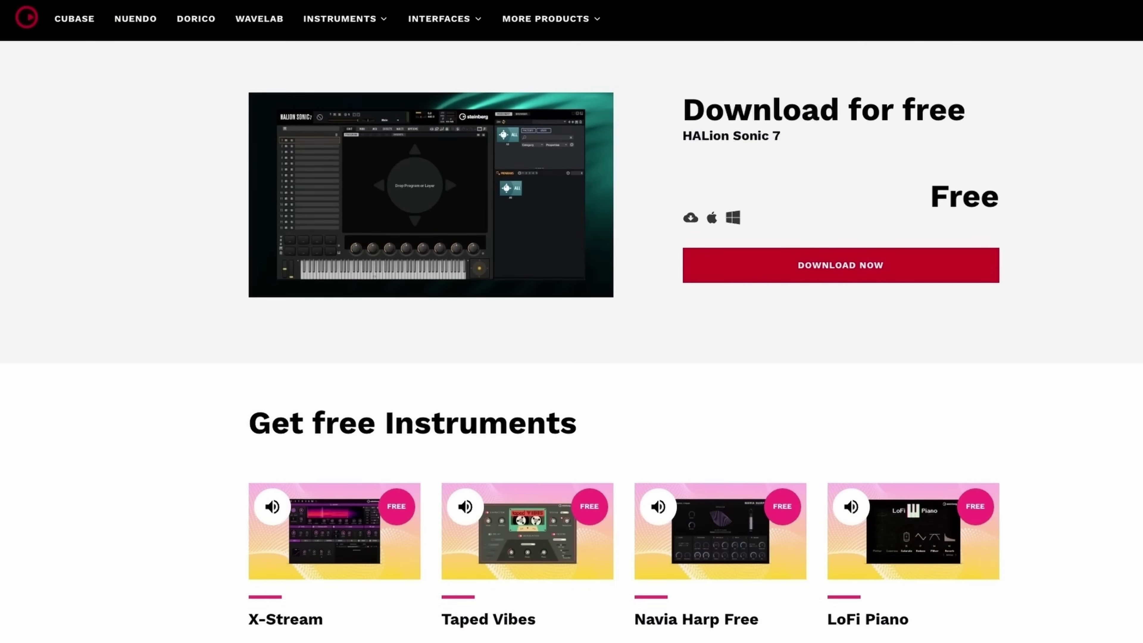
pyautogui.scroll(-6, 571, 342)
pyautogui.scroll(-4, 572, 343)
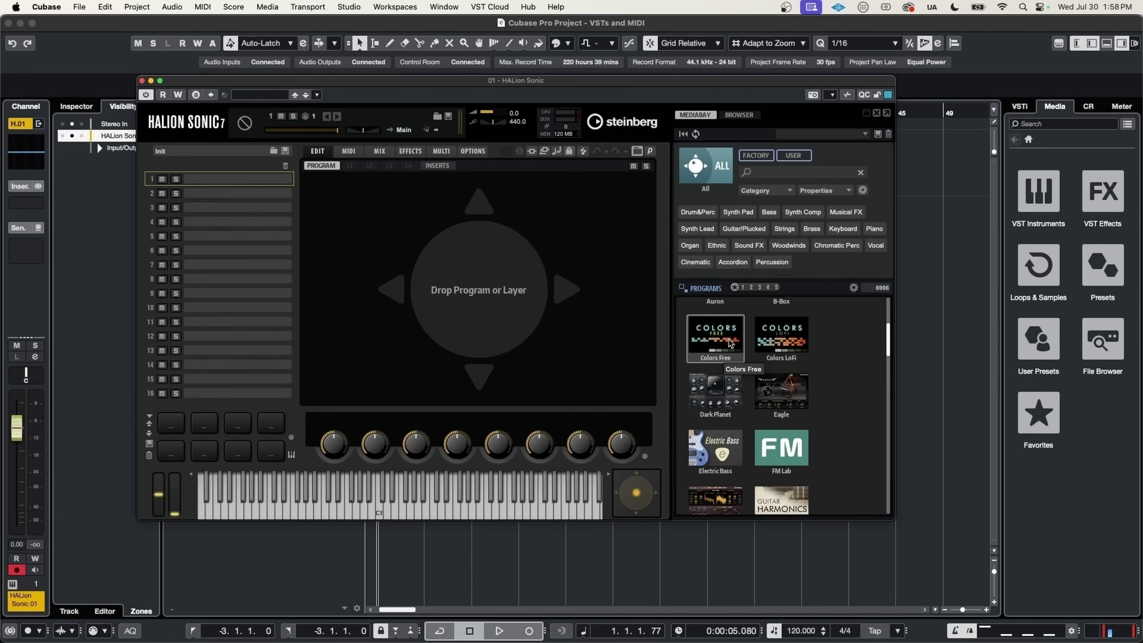
pyautogui.doubleClick(719, 341)
pyautogui.doubleClick(742, 313)
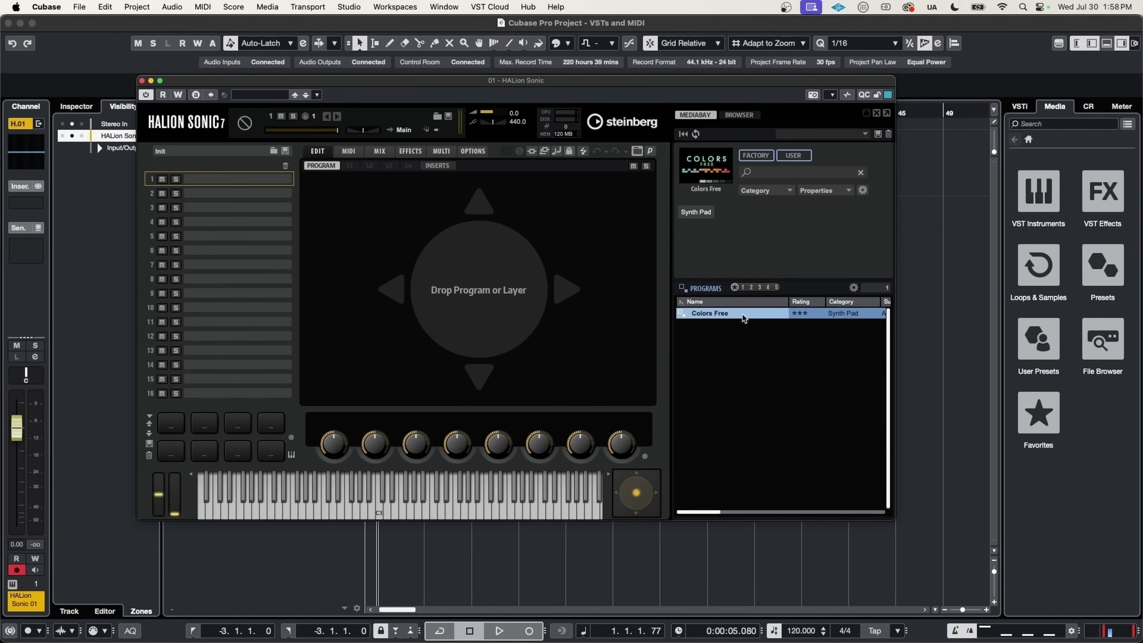
# Close the HALion Sonic window and record-arm the instrument track
pyautogui.click(142, 81)
pyautogui.click(234, 149)
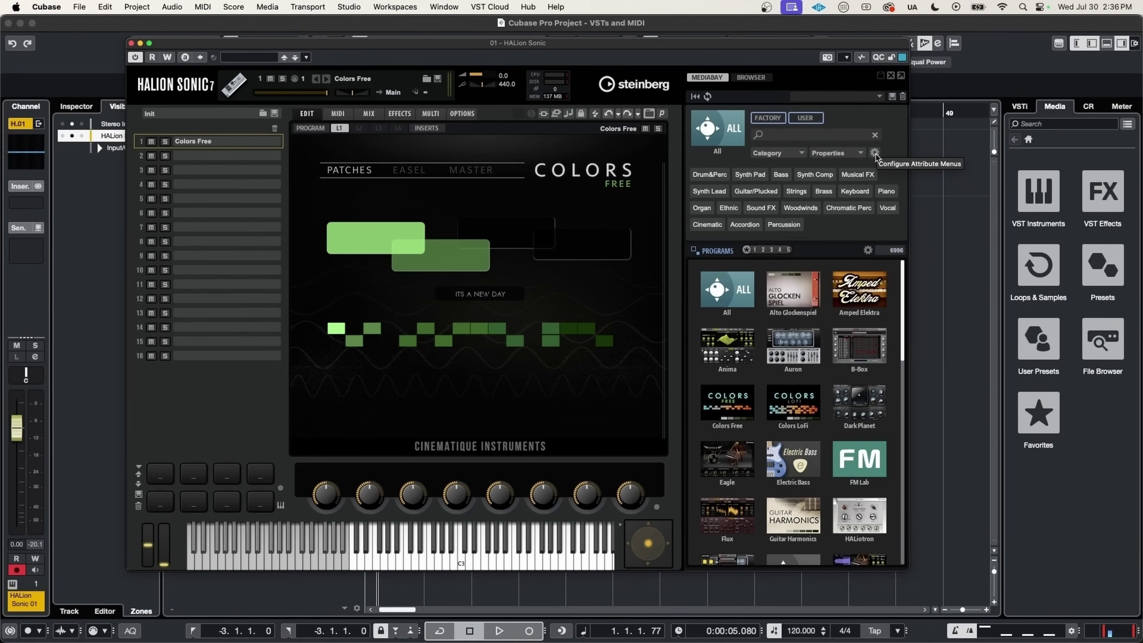
# Add Style as a browser filter, try Ambient/ChillOut > Dark Ambient, then clear it
pyautogui.click(875, 154)
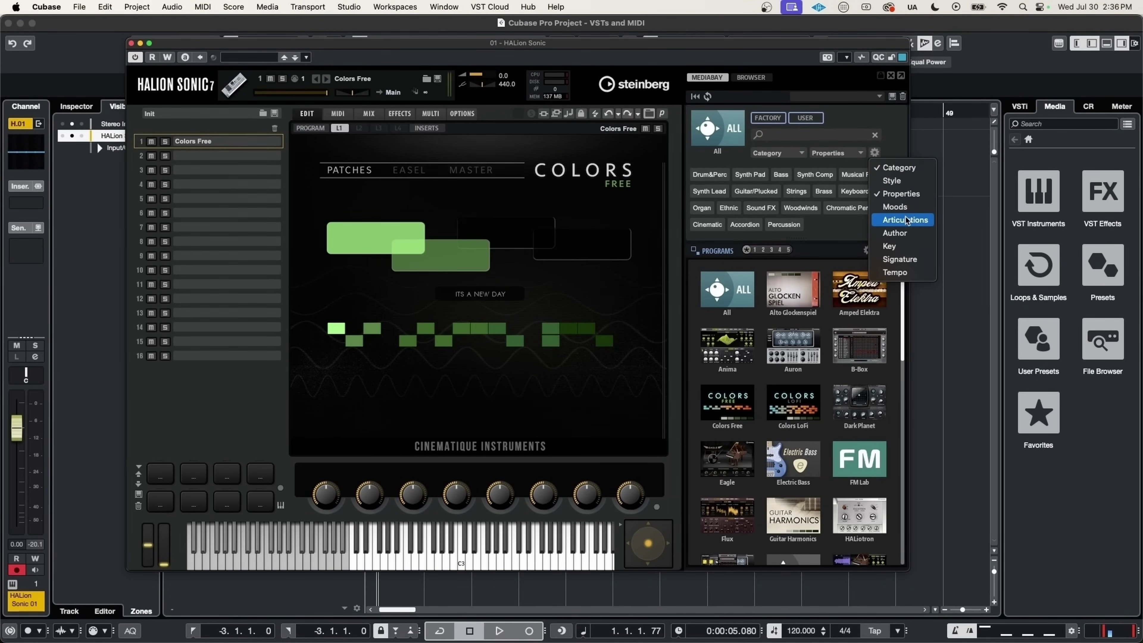
pyautogui.click(891, 181)
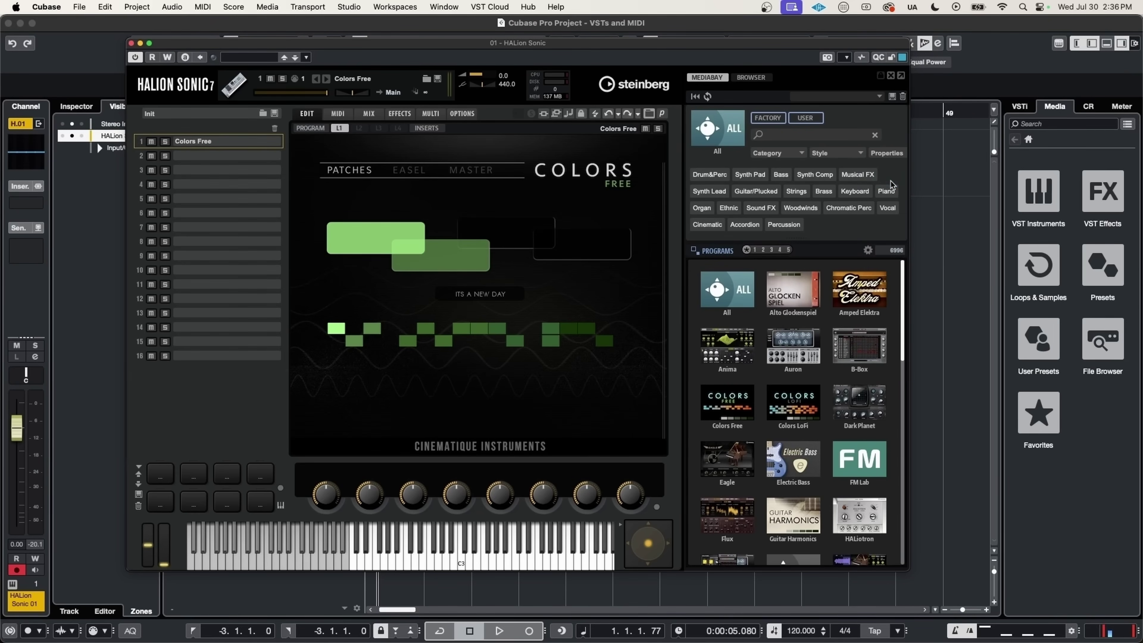
pyautogui.click(861, 154)
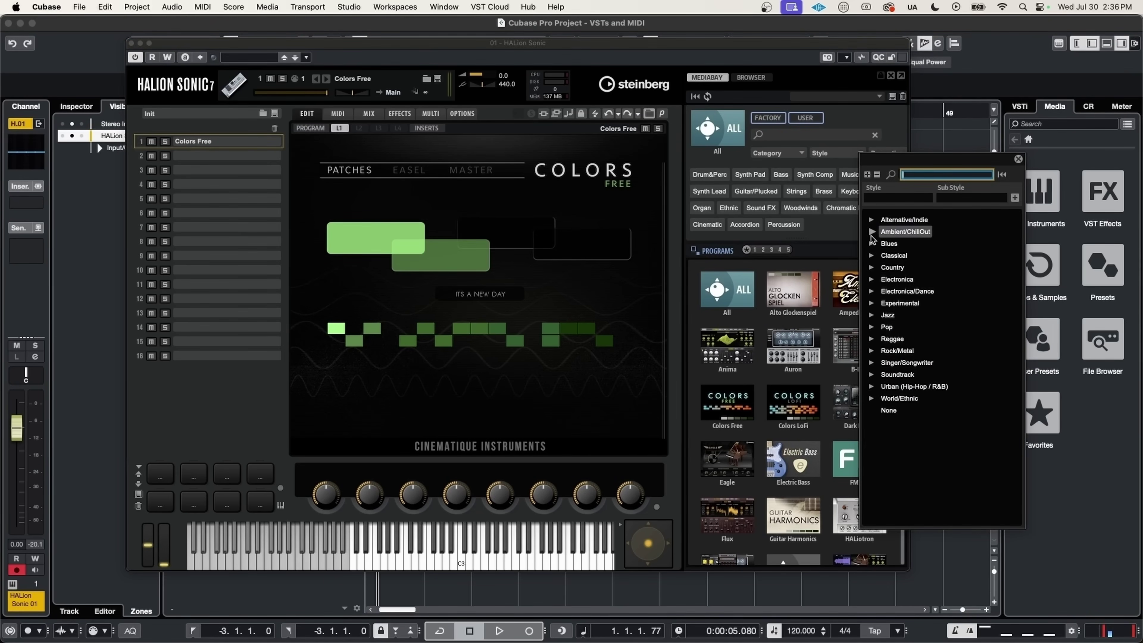
pyautogui.click(871, 232)
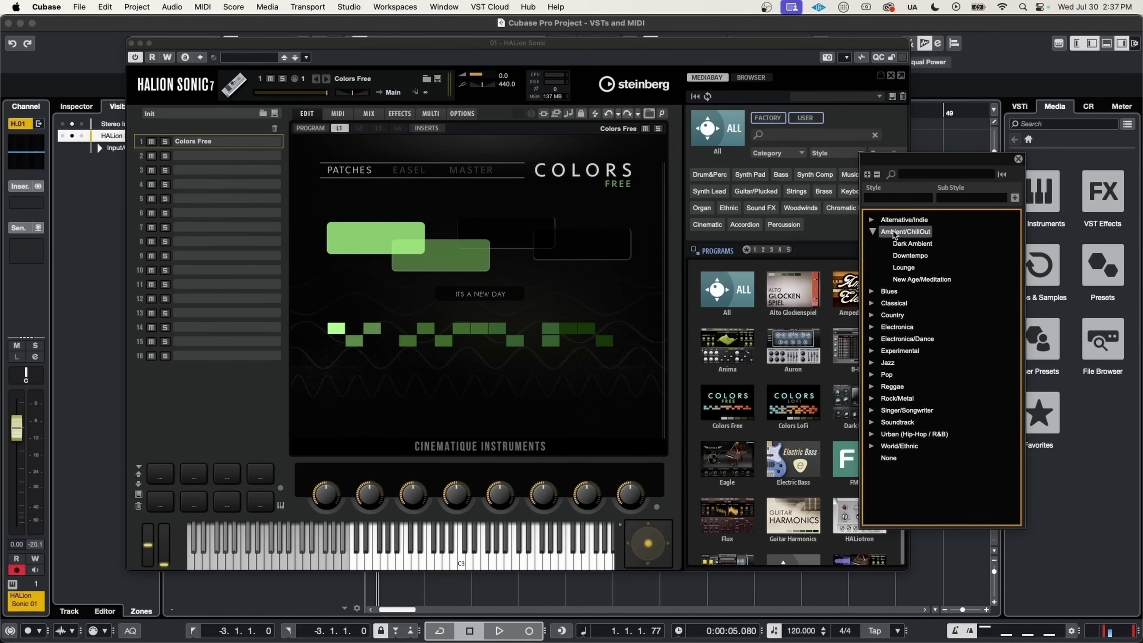
pyautogui.click(912, 243)
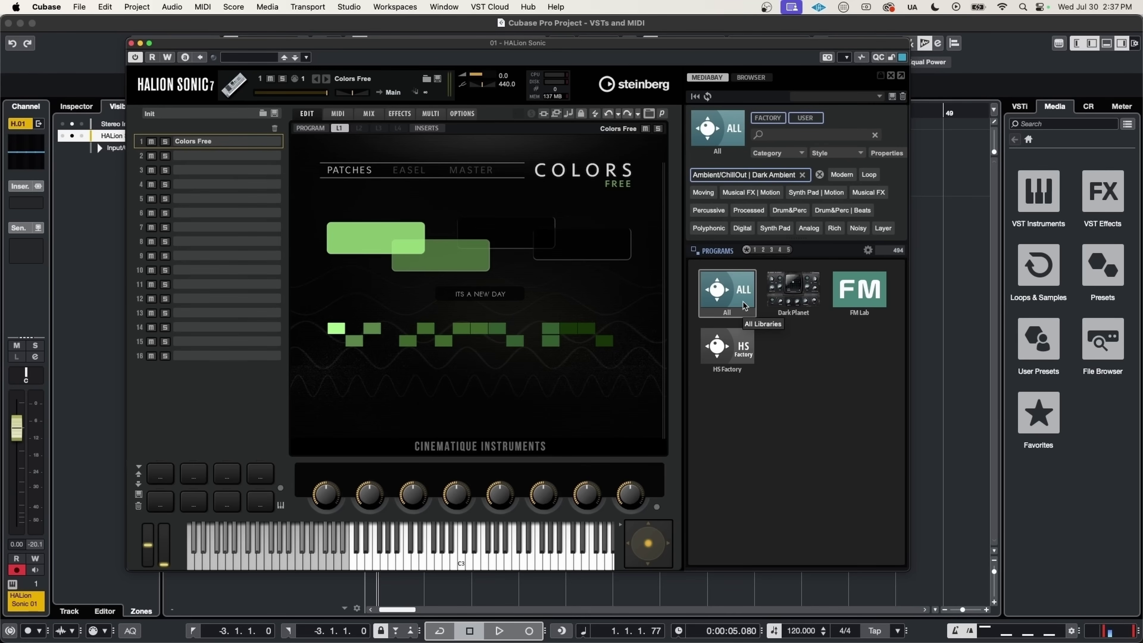
pyautogui.moveTo(902, 277); pyautogui.dragTo(904, 443)
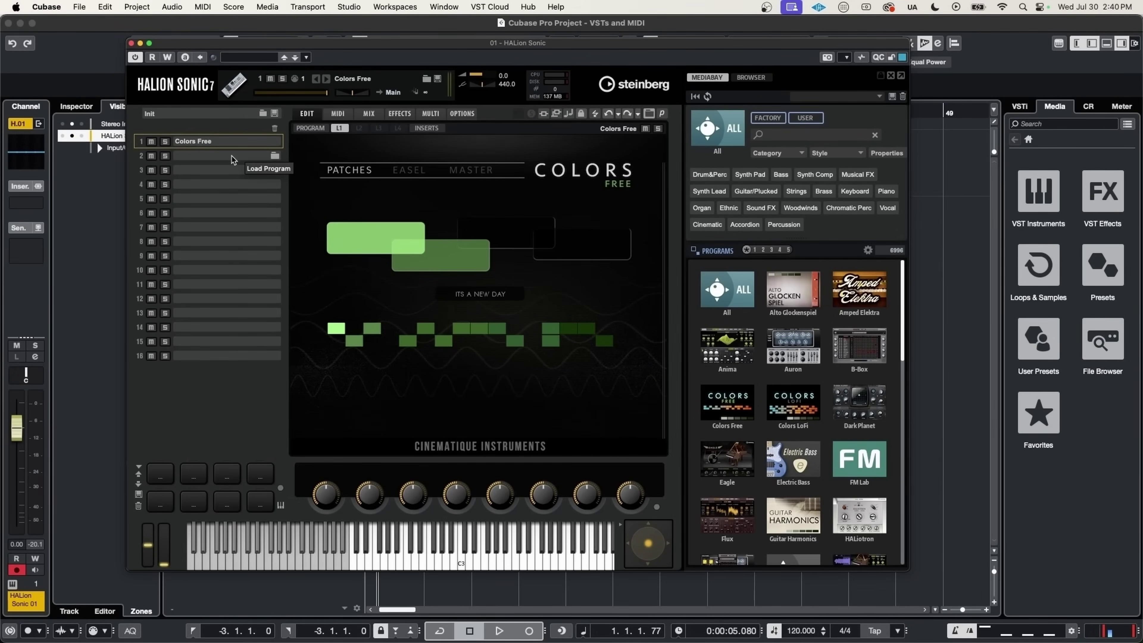
# Select HALion Sonic's empty slot 2 and load Alto Glockenspiel into it
pyautogui.click(236, 149)
pyautogui.click(756, 290)
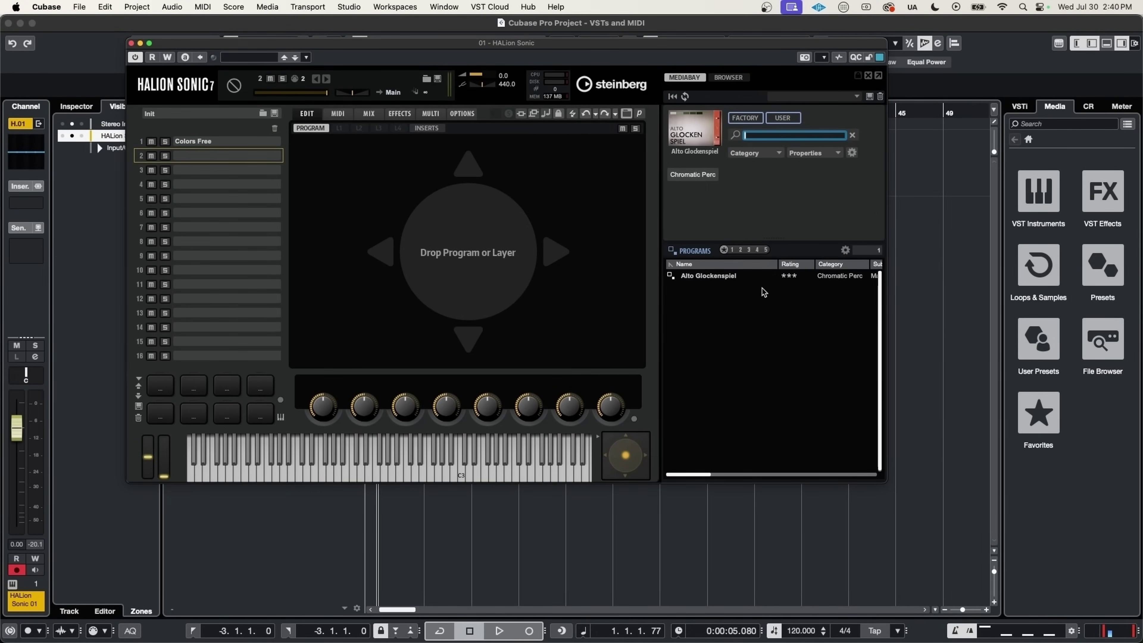
pyautogui.doubleClick(712, 276)
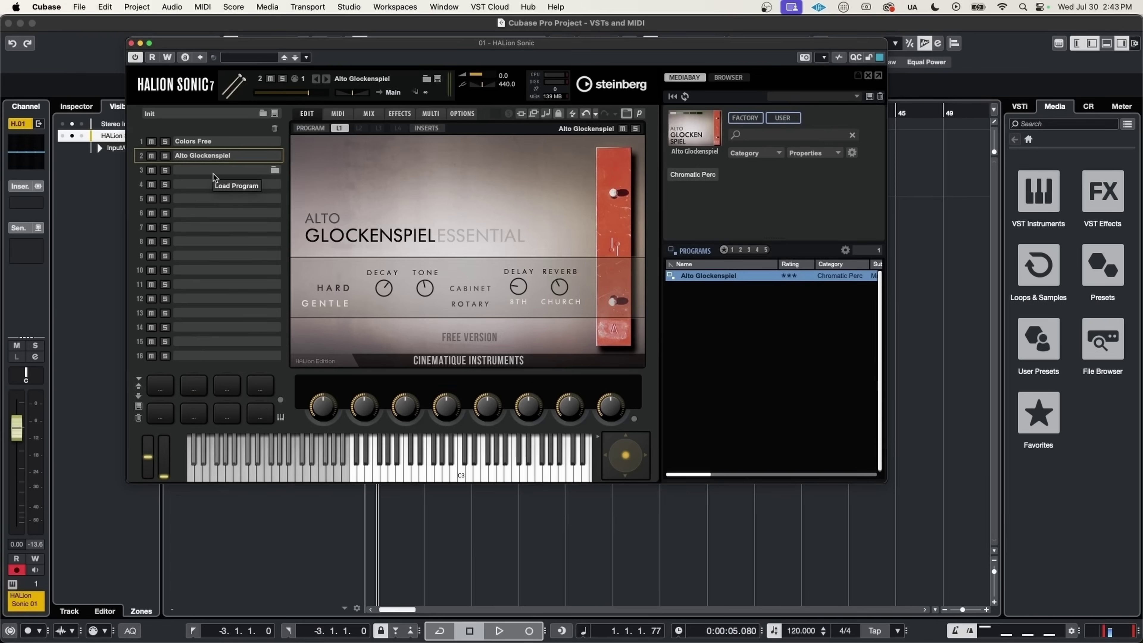
# Set slot 2's level to -6.8 dB and add REVerence on its first insert
pyautogui.click(377, 114)
pyautogui.moveTo(361, 156); pyautogui.dragTo(356, 158)
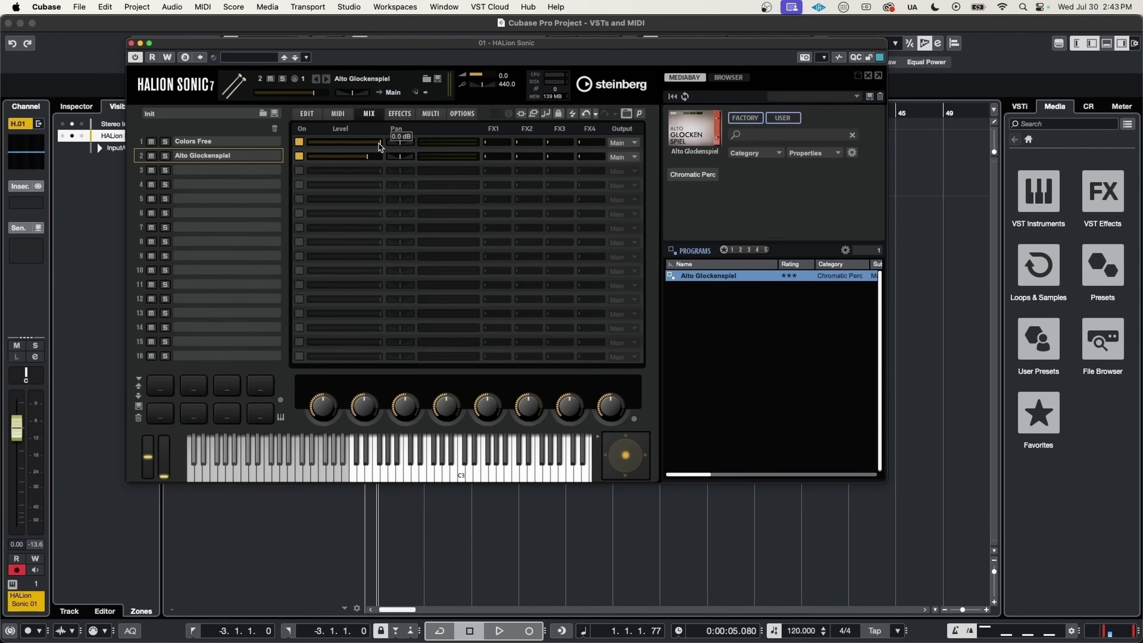
pyautogui.press('F7')
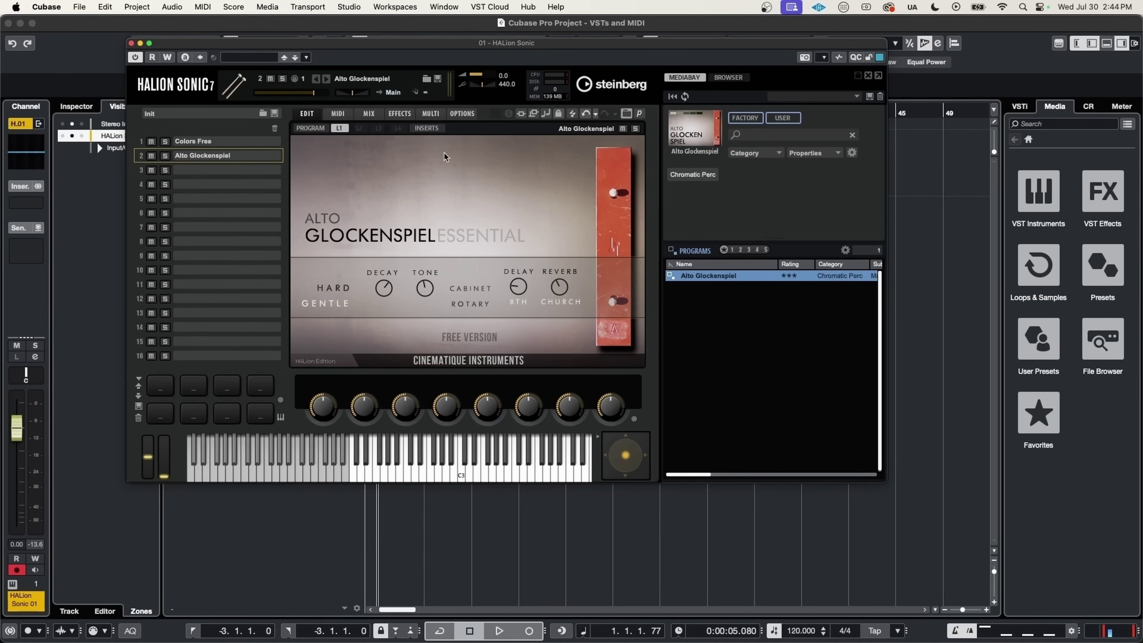
pyautogui.click(442, 128)
pyautogui.click(337, 169)
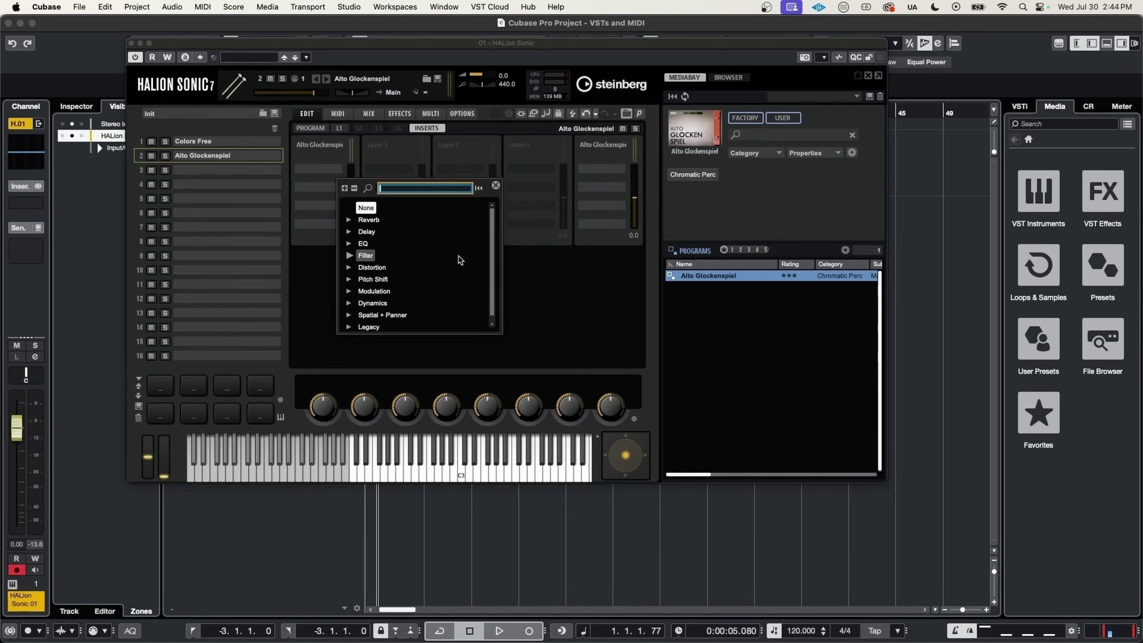
pyautogui.click(347, 220)
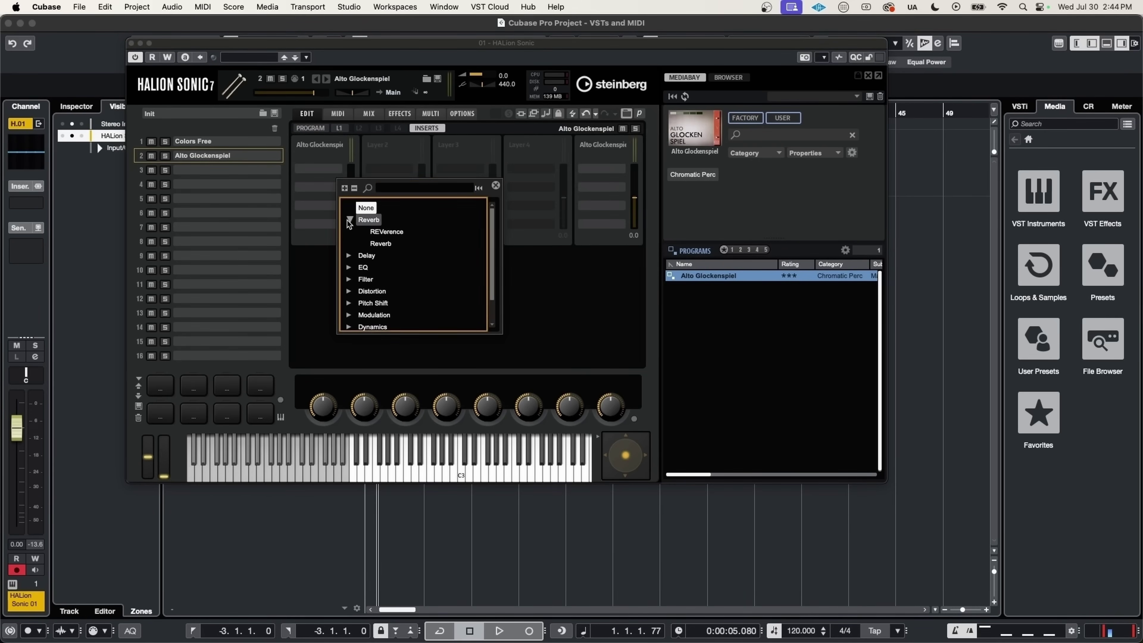
pyautogui.click(387, 231)
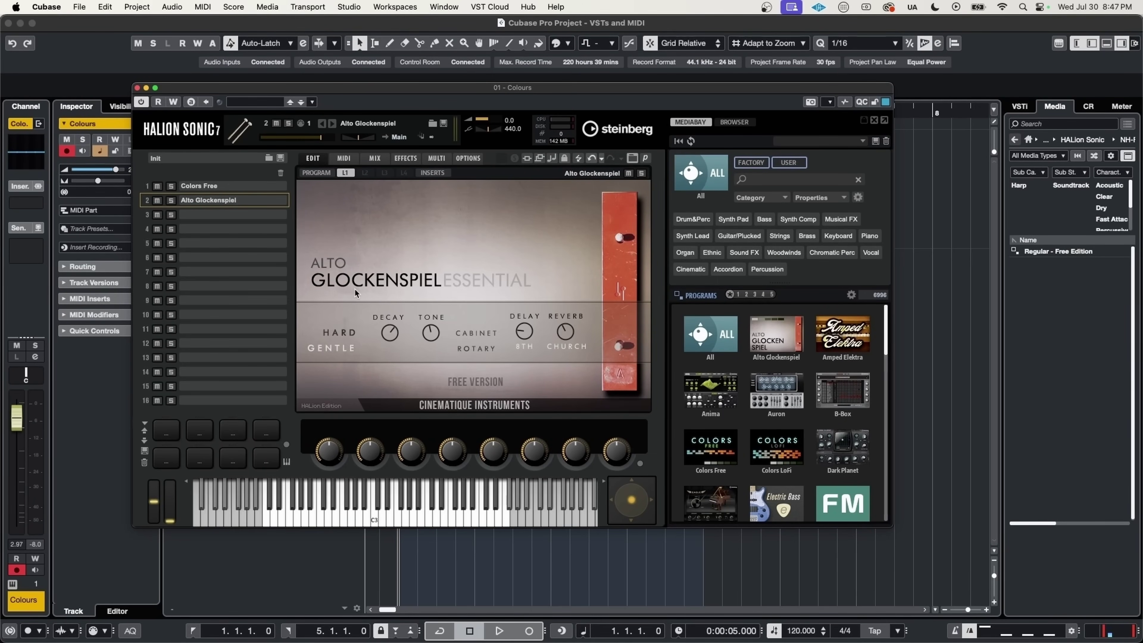
# Close HALion Sonic, turn on the metronome, and rename the track to 'Colours'
pyautogui.click(137, 88)
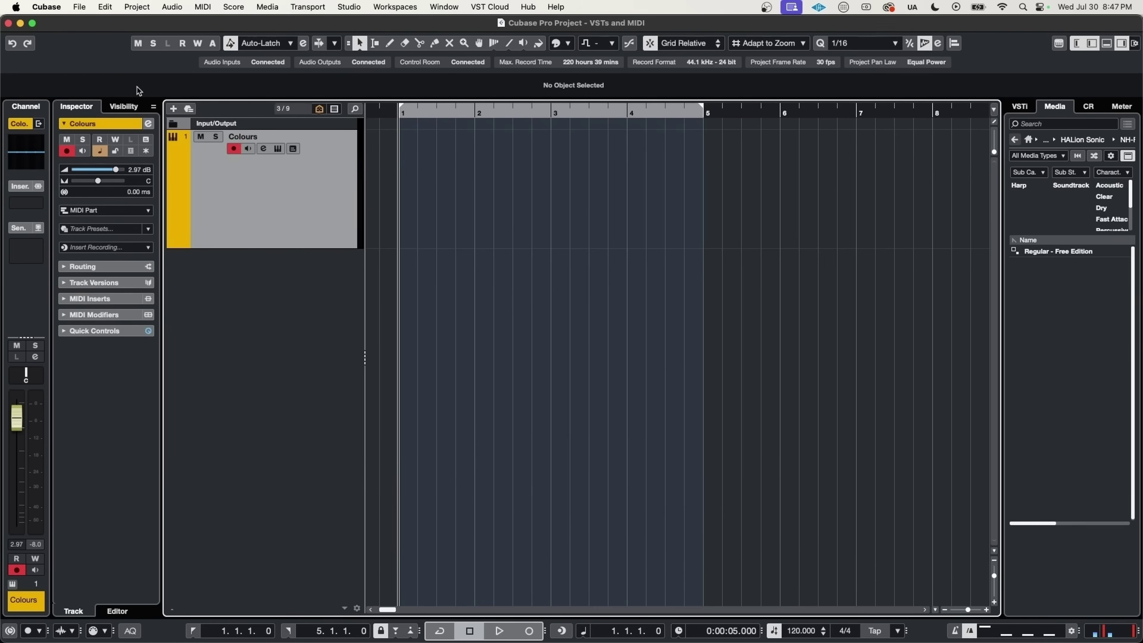
pyautogui.click(954, 625)
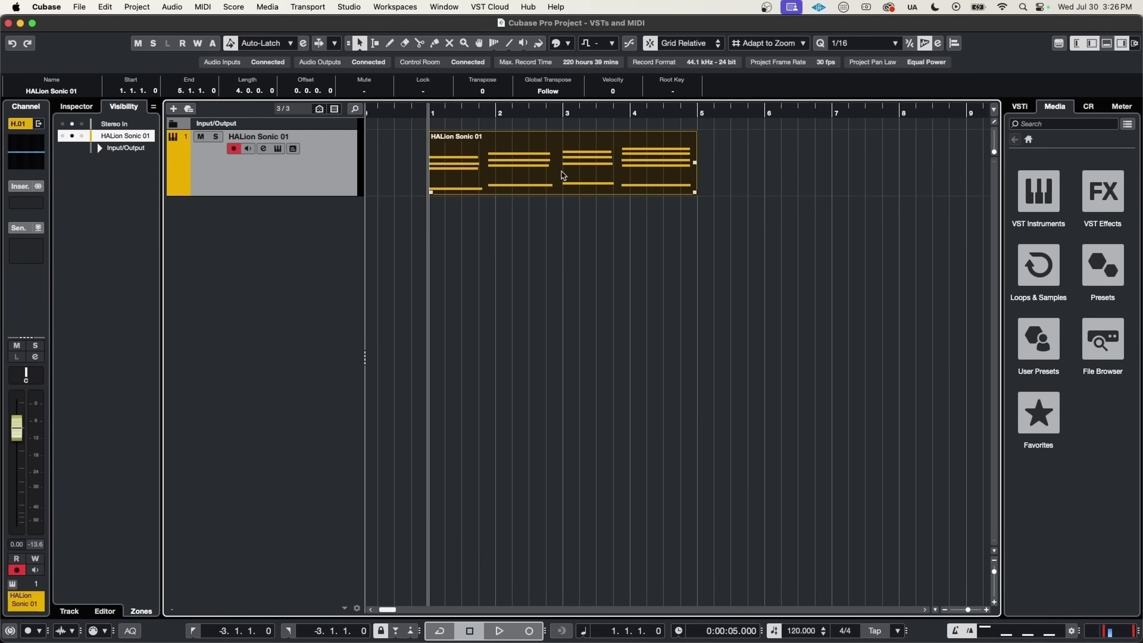
pyautogui.doubleClick(269, 137)
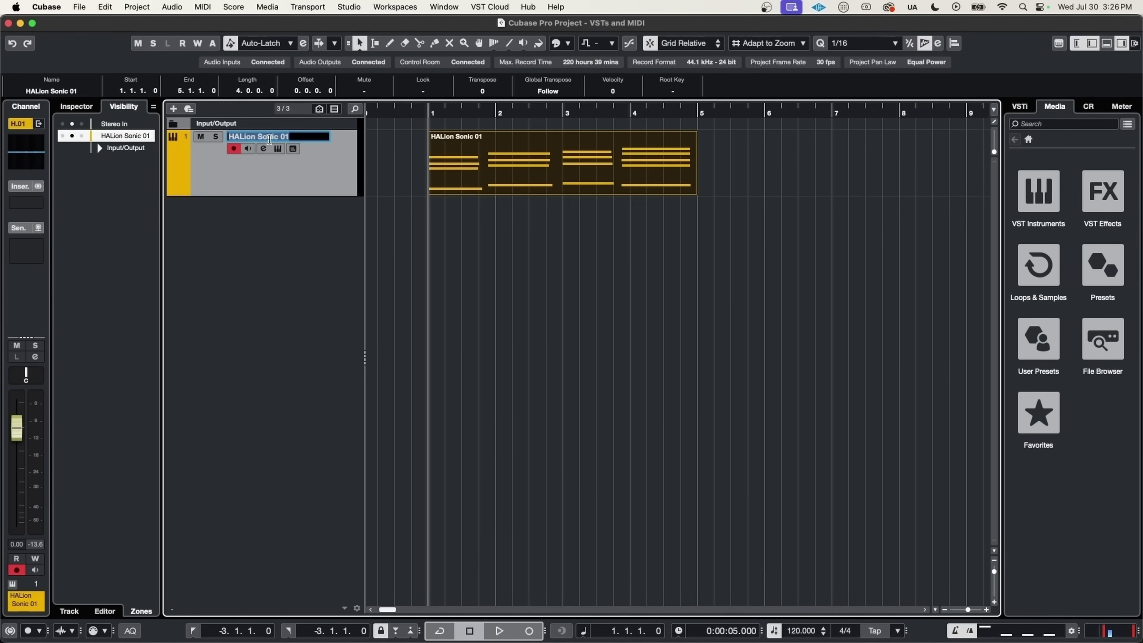
pyautogui.write('Colours')
pyautogui.press('Return')
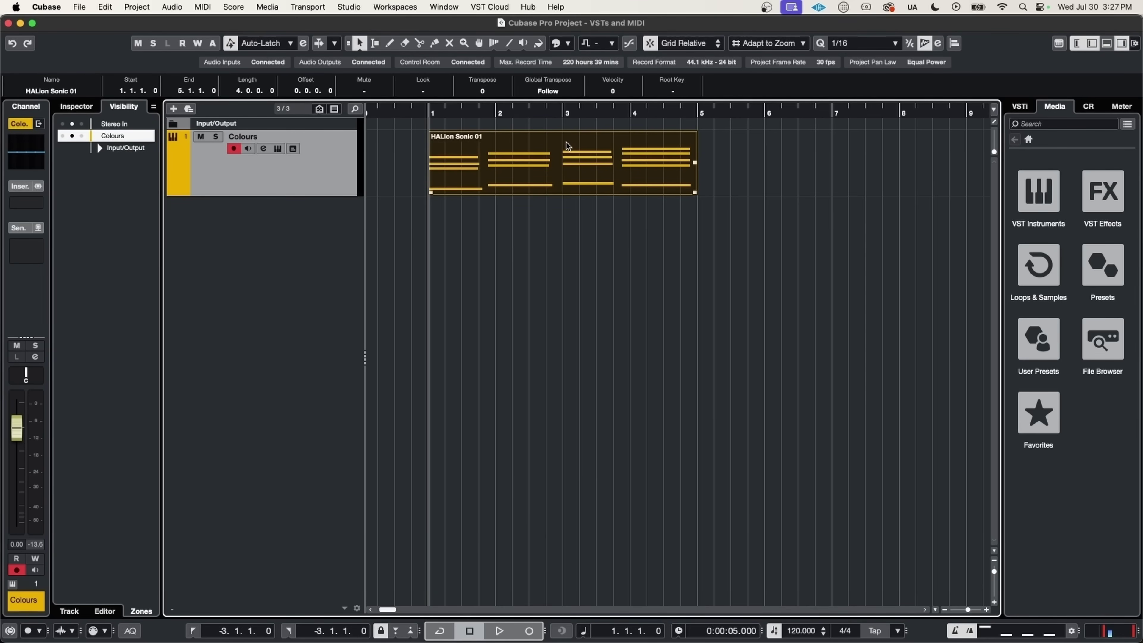
# In the Key Editor, select chord notes between bars 1 and 3 and shift them off-beat
pyautogui.doubleClick(569, 175)
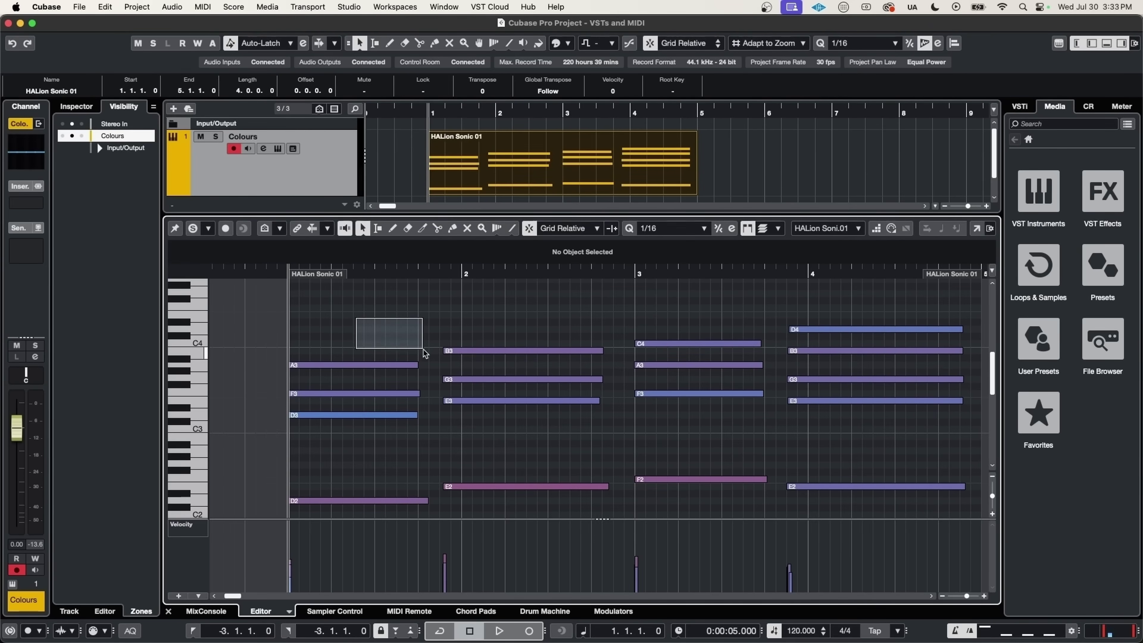
pyautogui.moveTo(425, 354); pyautogui.dragTo(692, 382)
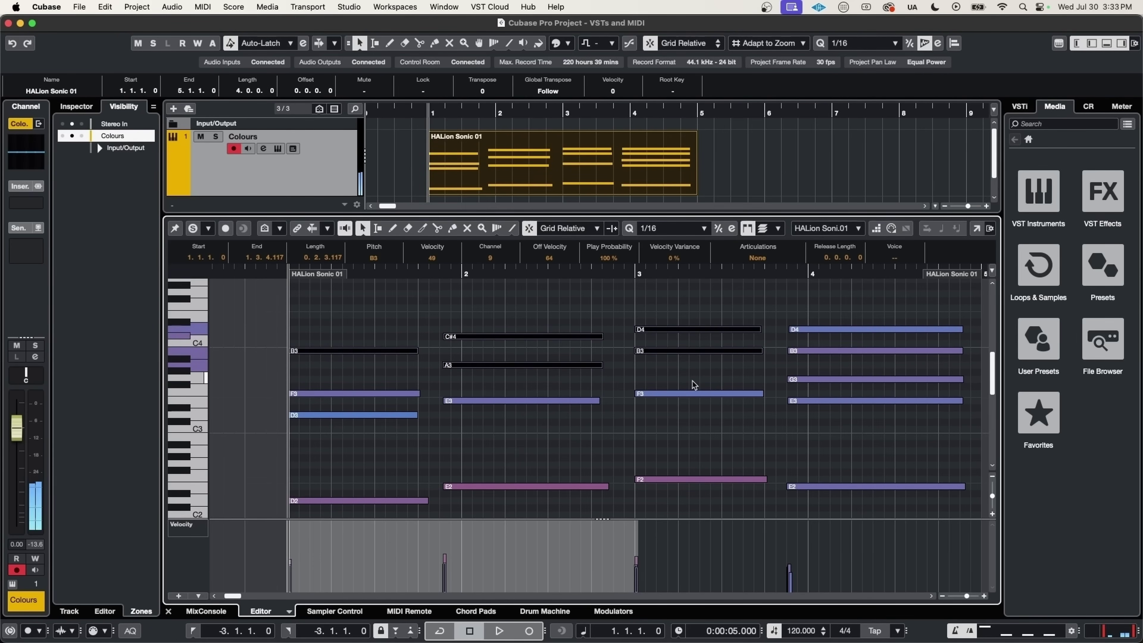
pyautogui.moveTo(603, 351); pyautogui.dragTo(566, 349)
# Quantize the four notes just before bar 3 onto the beat, then undo it
pyautogui.click(655, 383)
pyautogui.scroll(6, 654, 383)
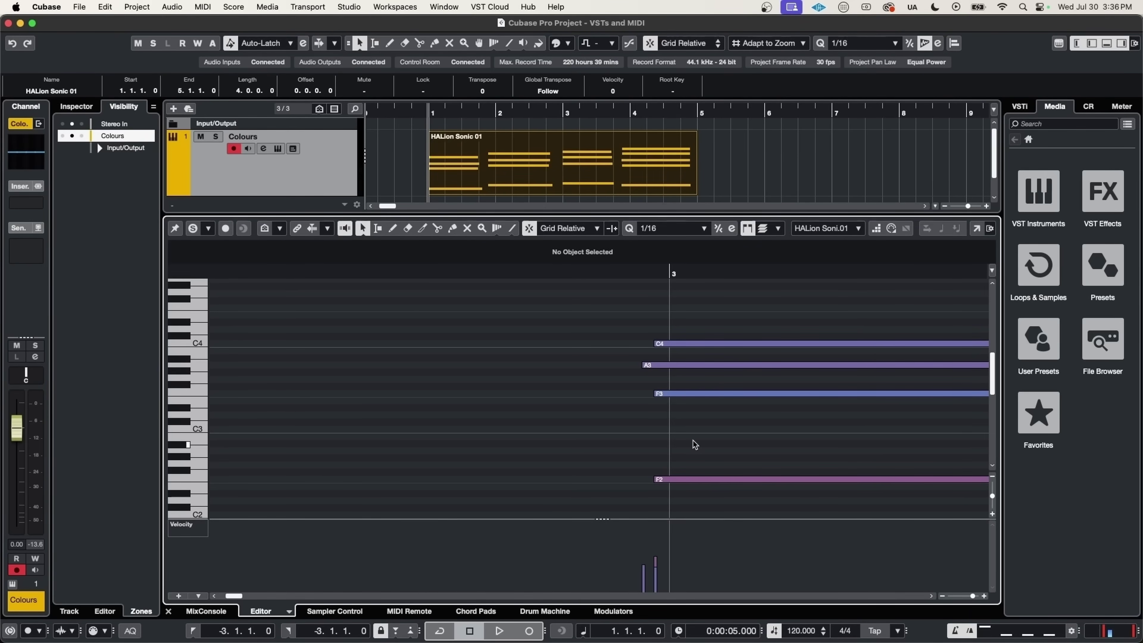
pyautogui.moveTo(614, 322); pyautogui.dragTo(769, 511)
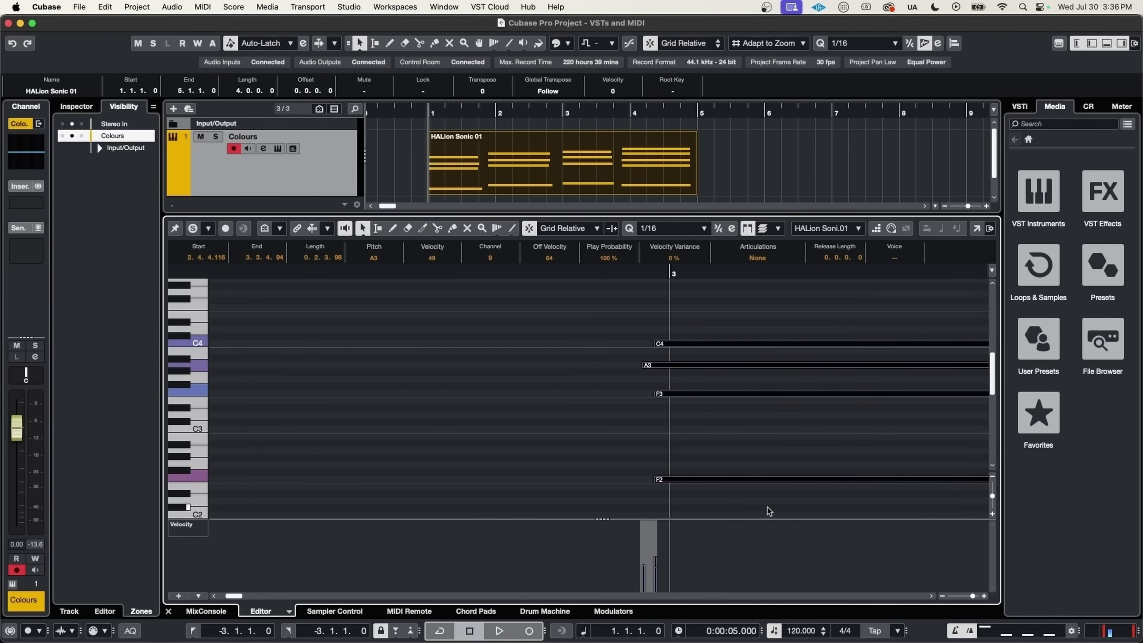
pyautogui.press('q')
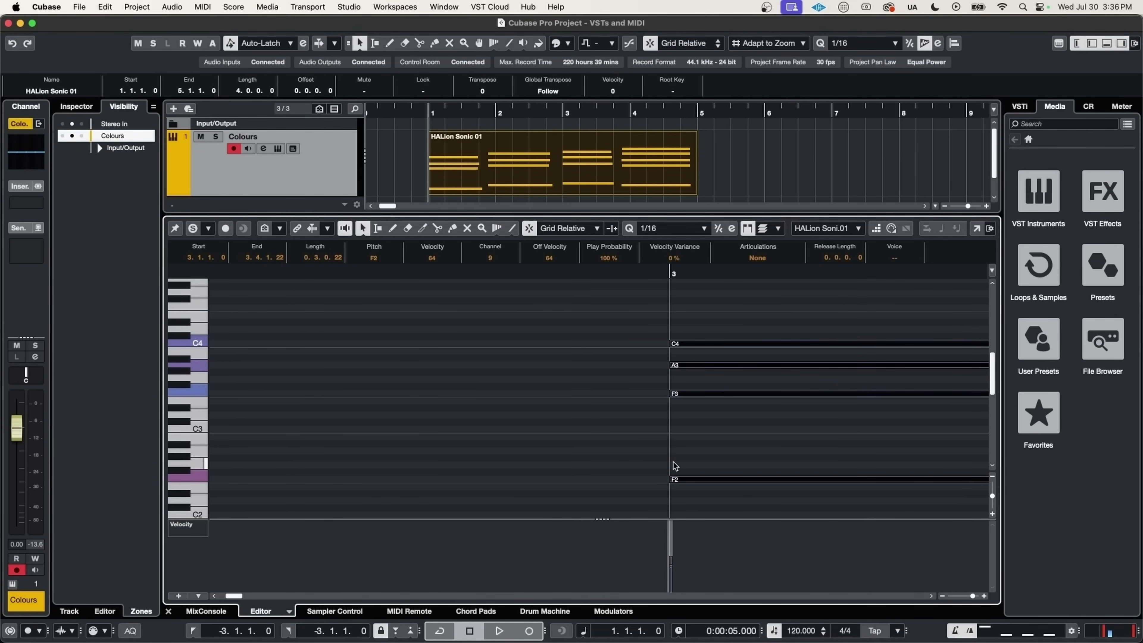
pyautogui.press('super+z')
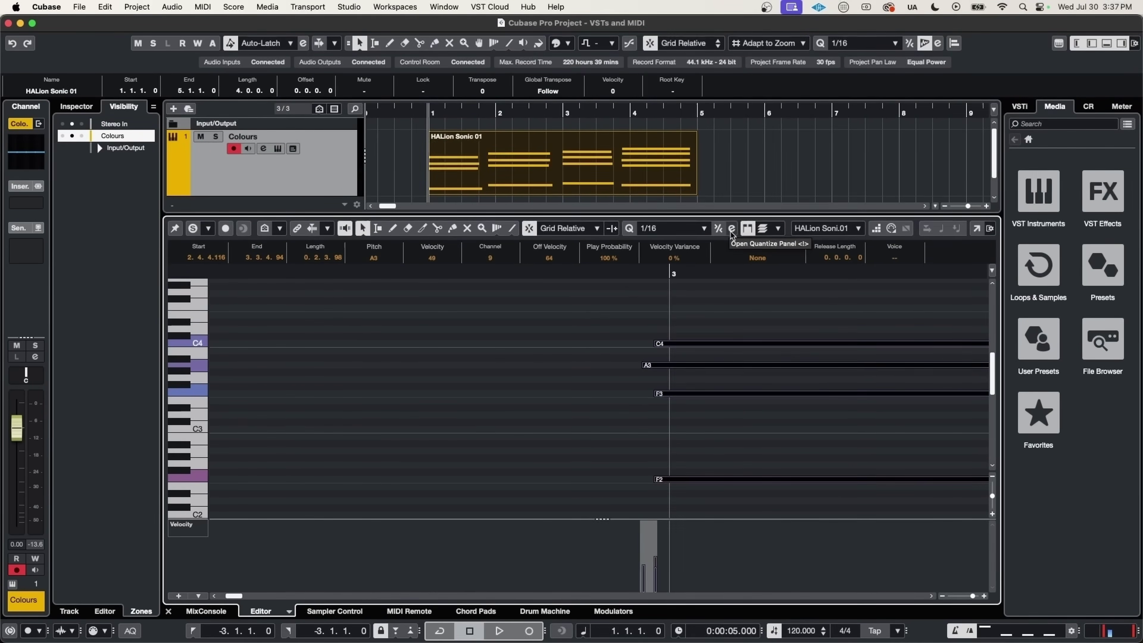
# Enable soft quantize at 75 % strength and test it on the four notes, then undo
pyautogui.click(732, 228)
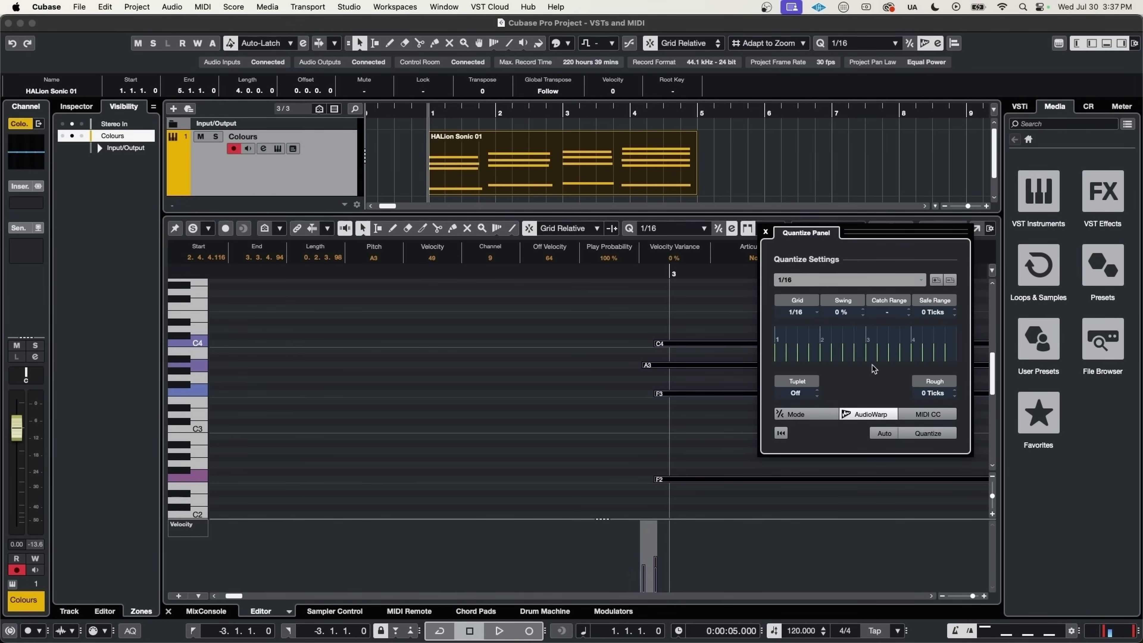
pyautogui.click(781, 417)
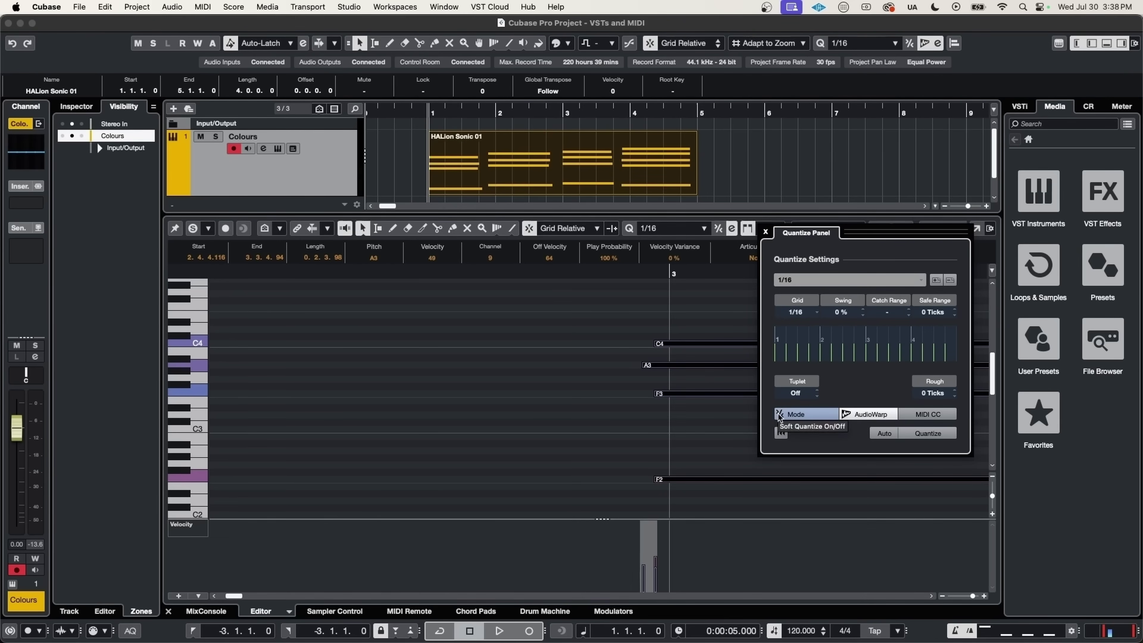
pyautogui.click(782, 414)
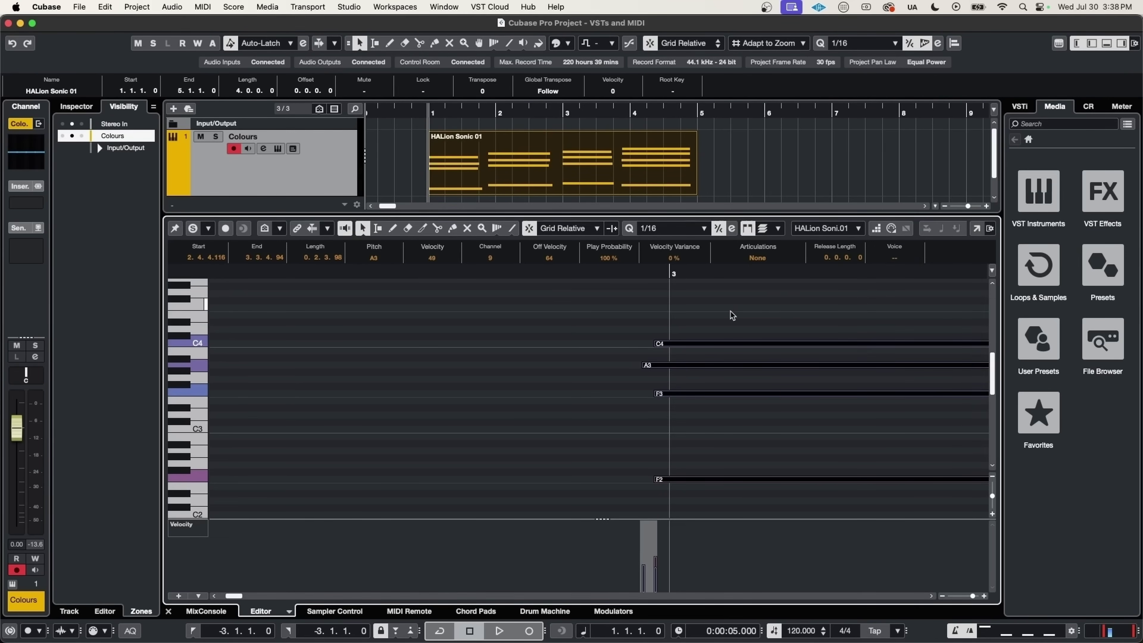
pyautogui.press('q')
pyautogui.press('super+z')
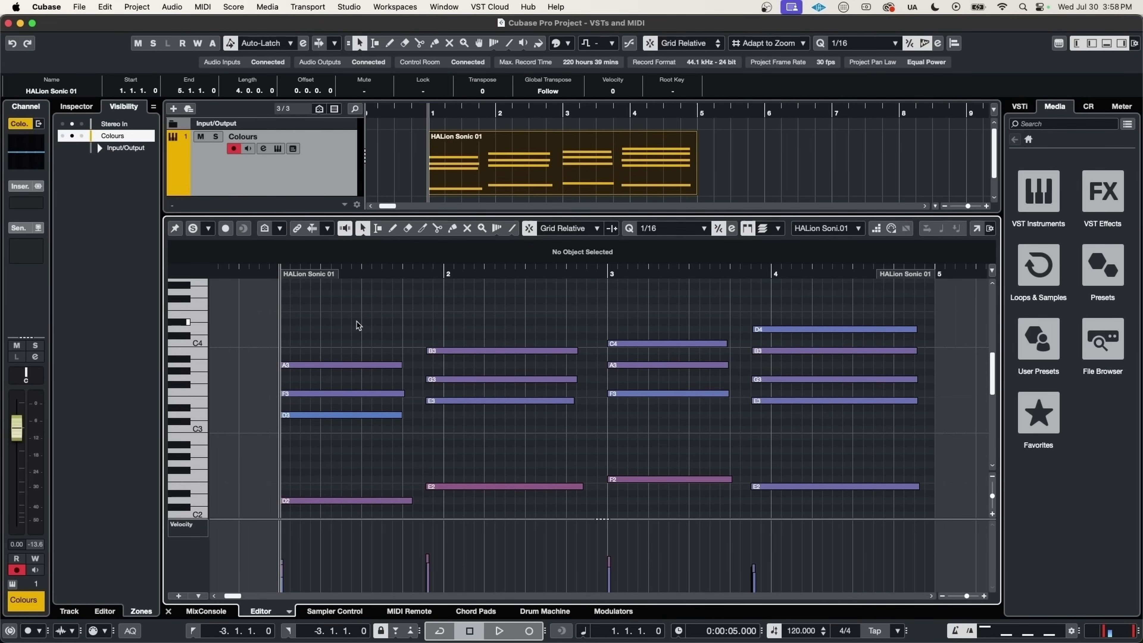
# Quantize all chord notes and close the lower-zone note editor
pyautogui.press('super+a')
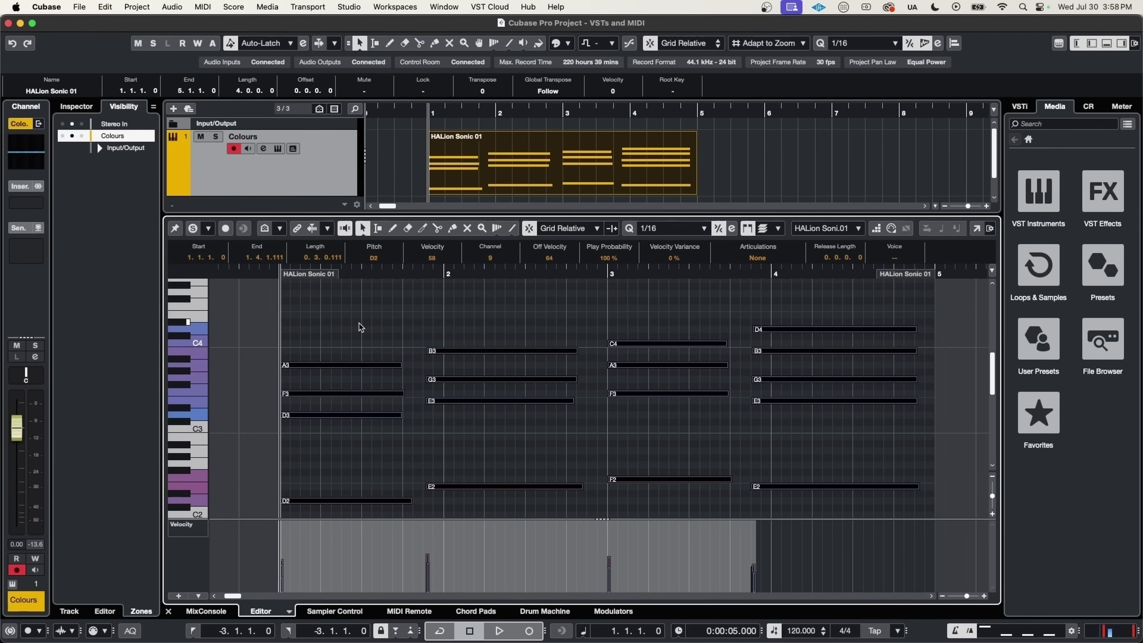
pyautogui.press('q')
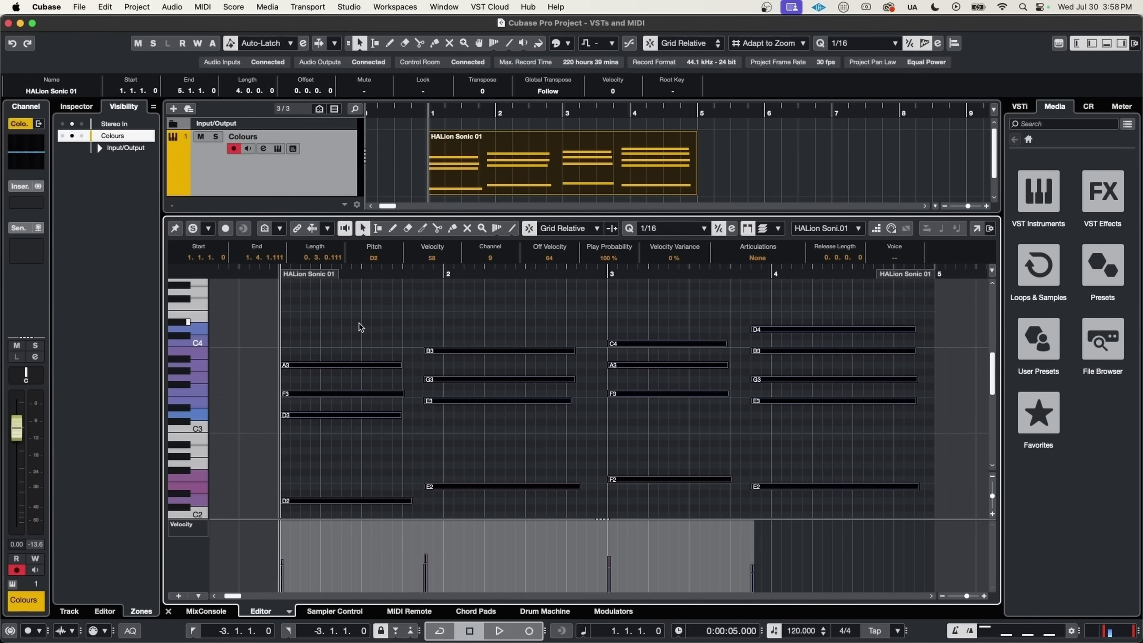
pyautogui.press('super+alt+e')
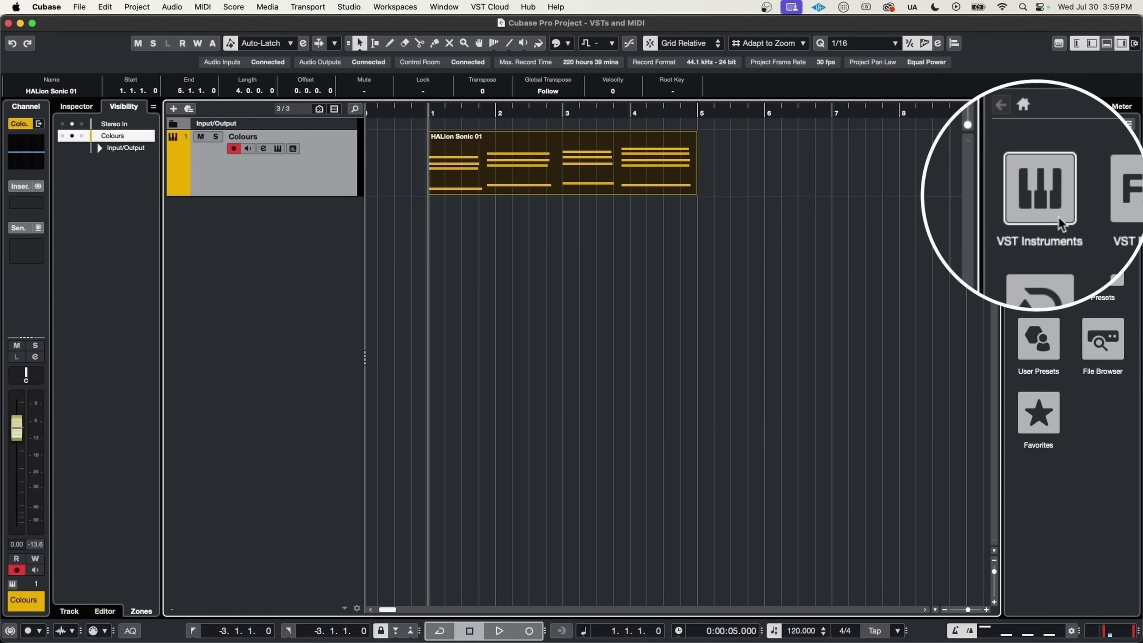
# Create an instrument track from HALion Sonic's Navia Harp 'Regular - Free Edition' program via the Media tab
pyautogui.click(1044, 198)
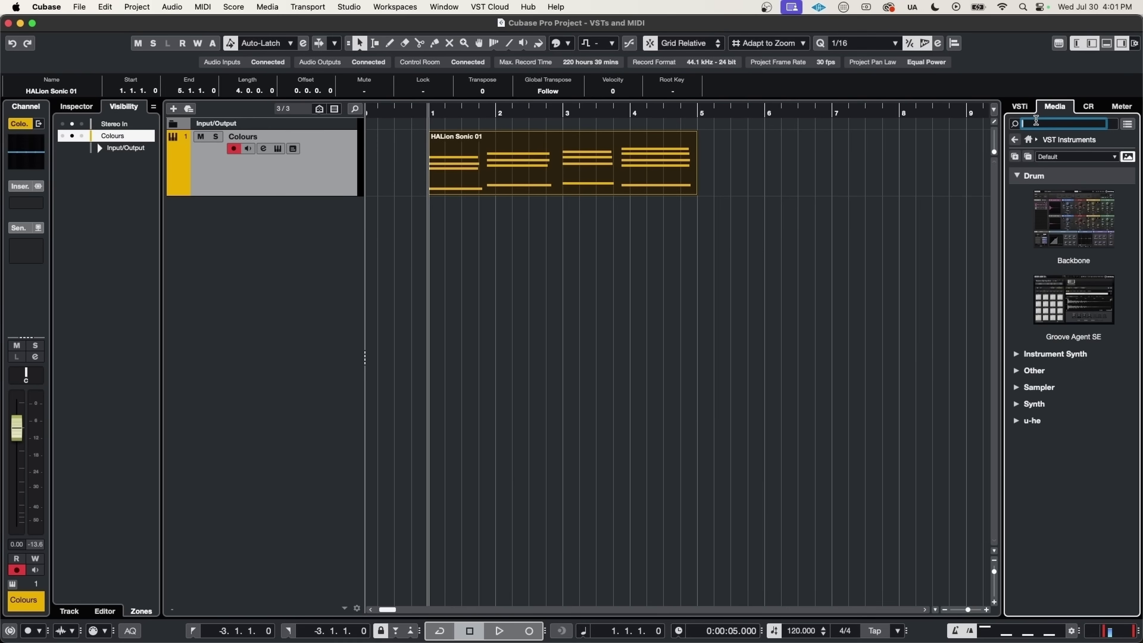
pyautogui.write('halion')
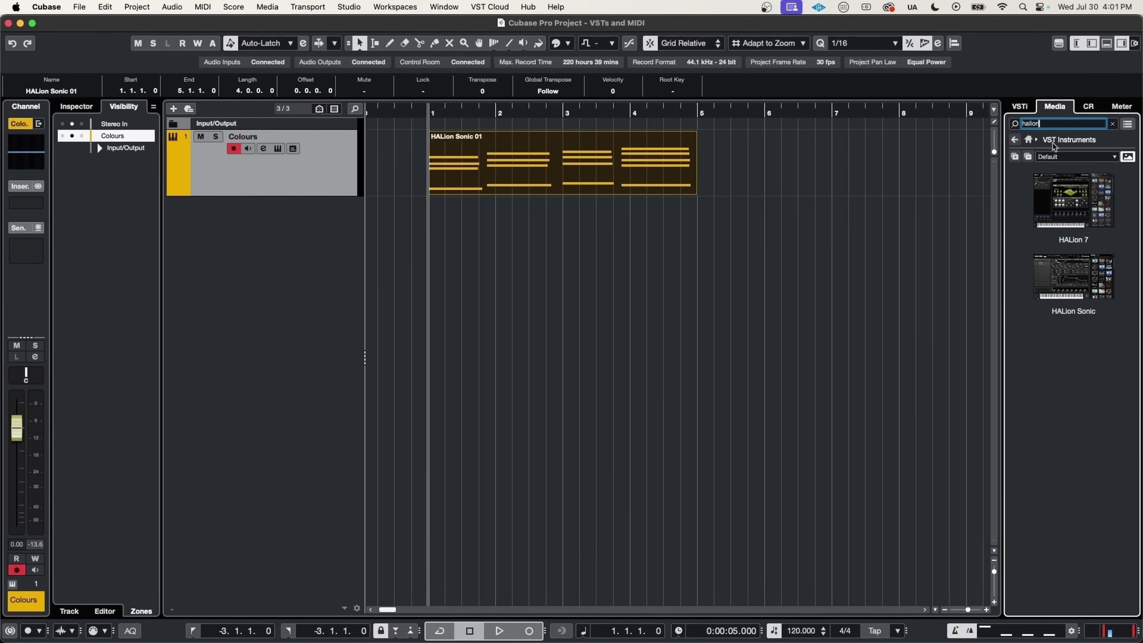
pyautogui.doubleClick(1078, 272)
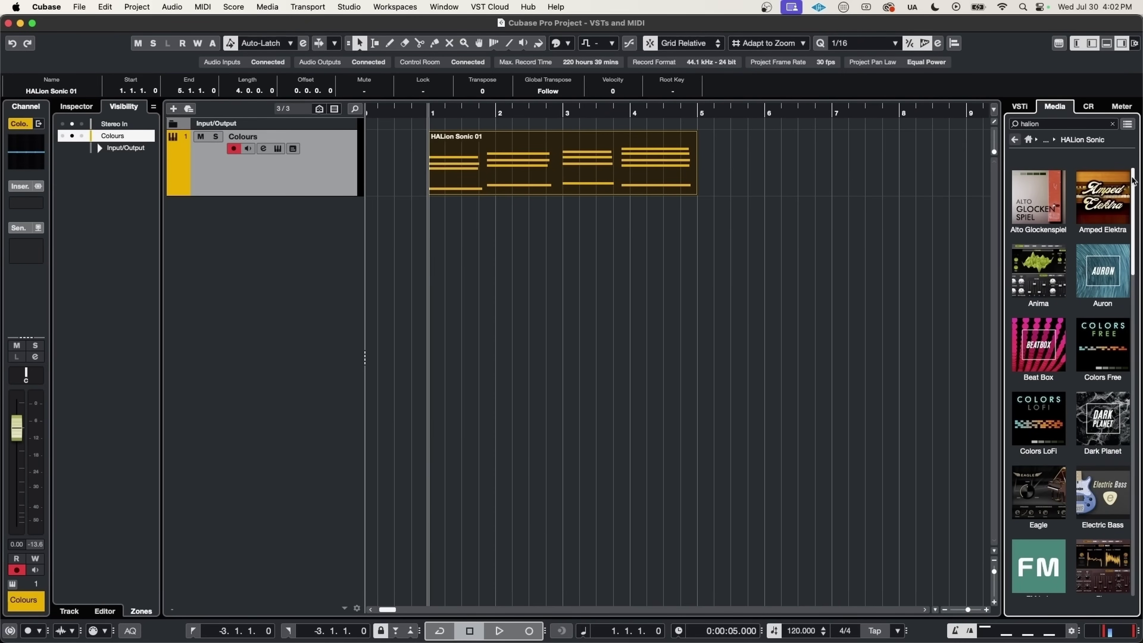
pyautogui.scroll(-10, 1080, 360)
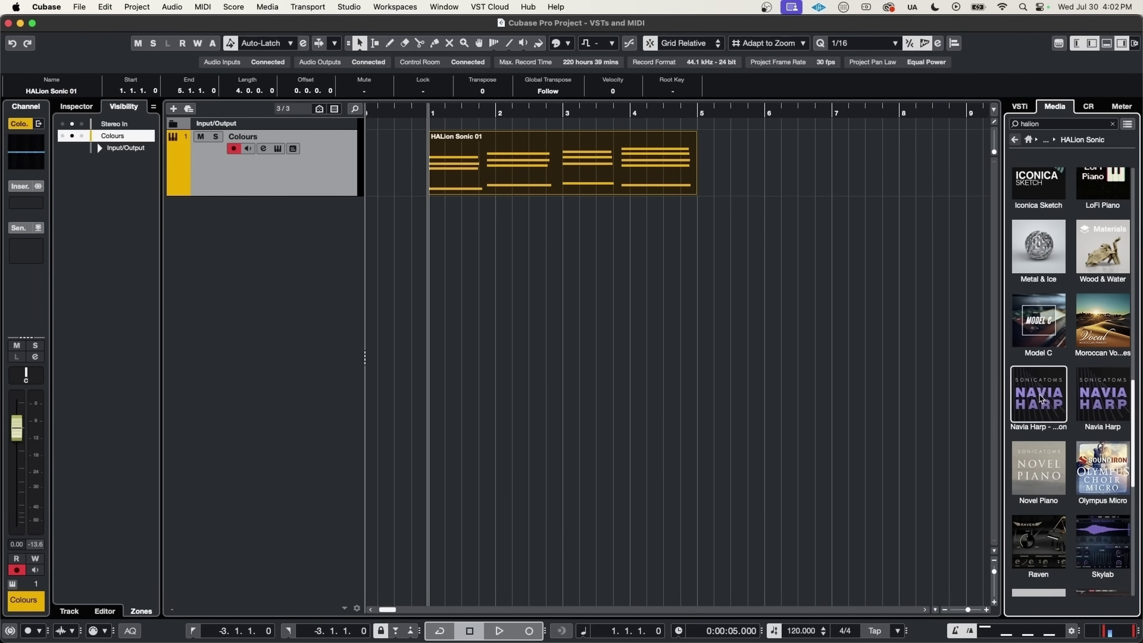
pyautogui.doubleClick(1043, 398)
pyautogui.click(1111, 251)
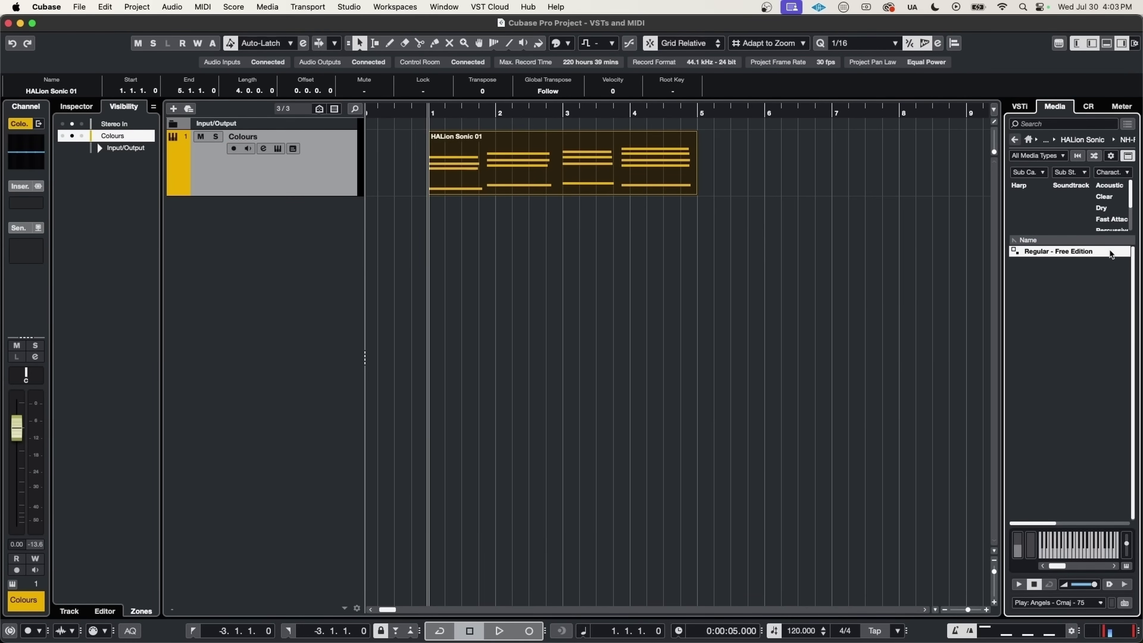
pyautogui.doubleClick(1108, 250)
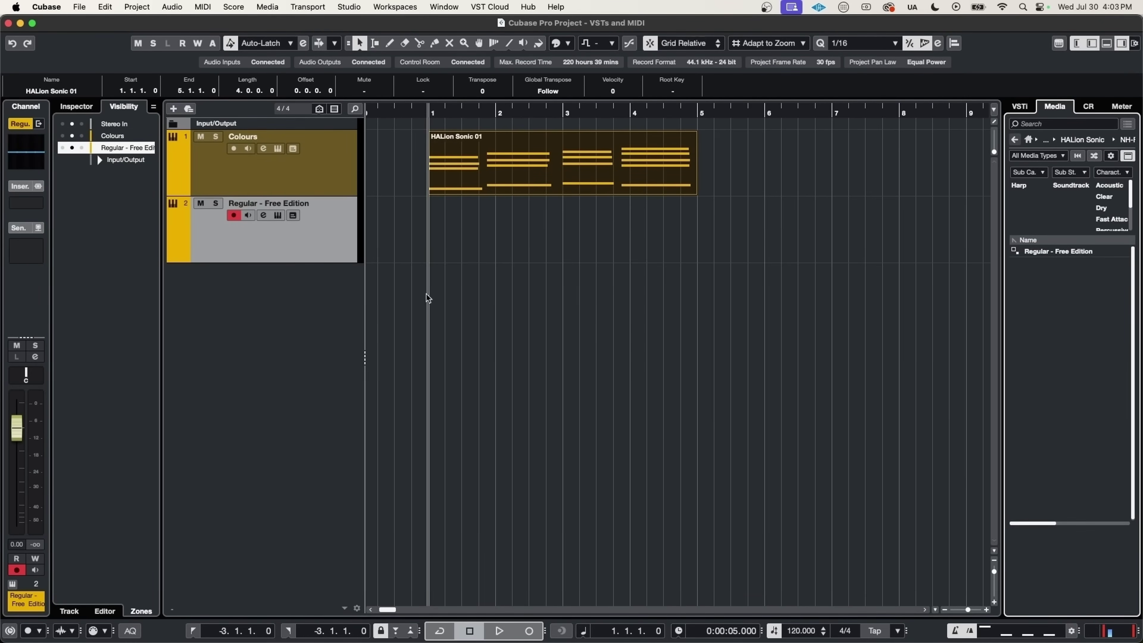
# Check the harp's HALion Sonic window, then record a melody across bars 1–4 on track 2
pyautogui.click(307, 244)
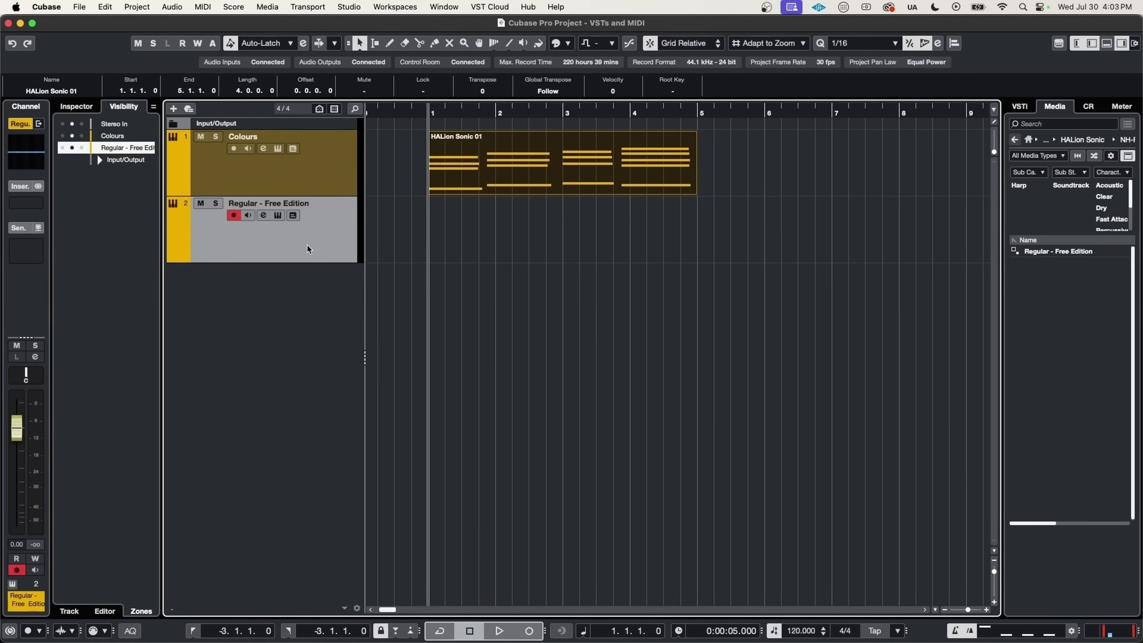
pyautogui.click(279, 215)
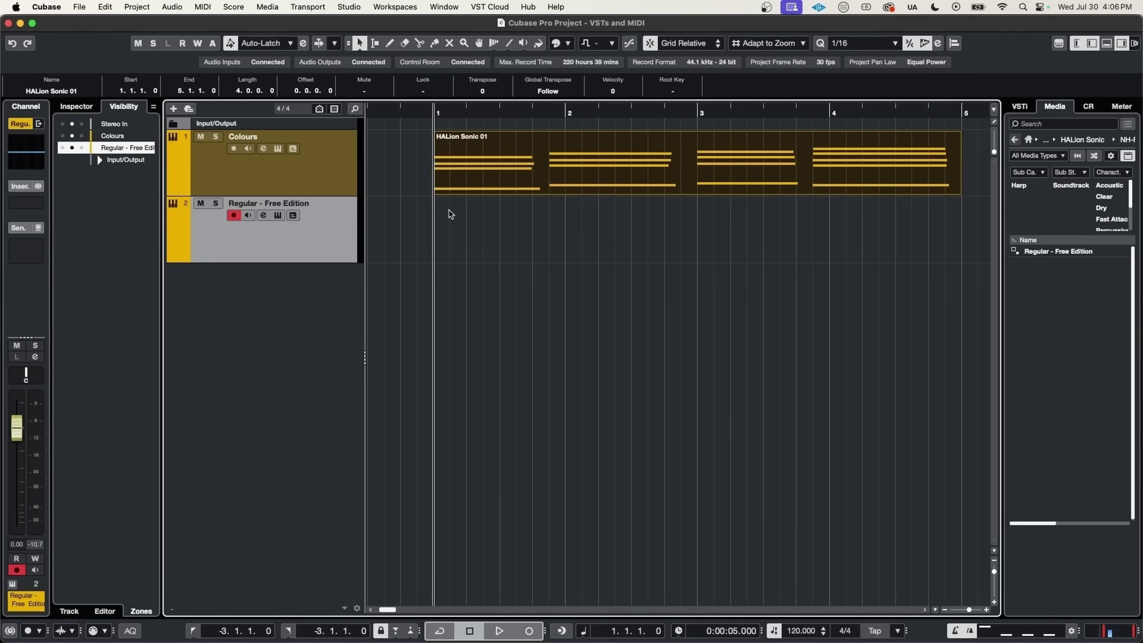
pyautogui.press('KP_Multiply')
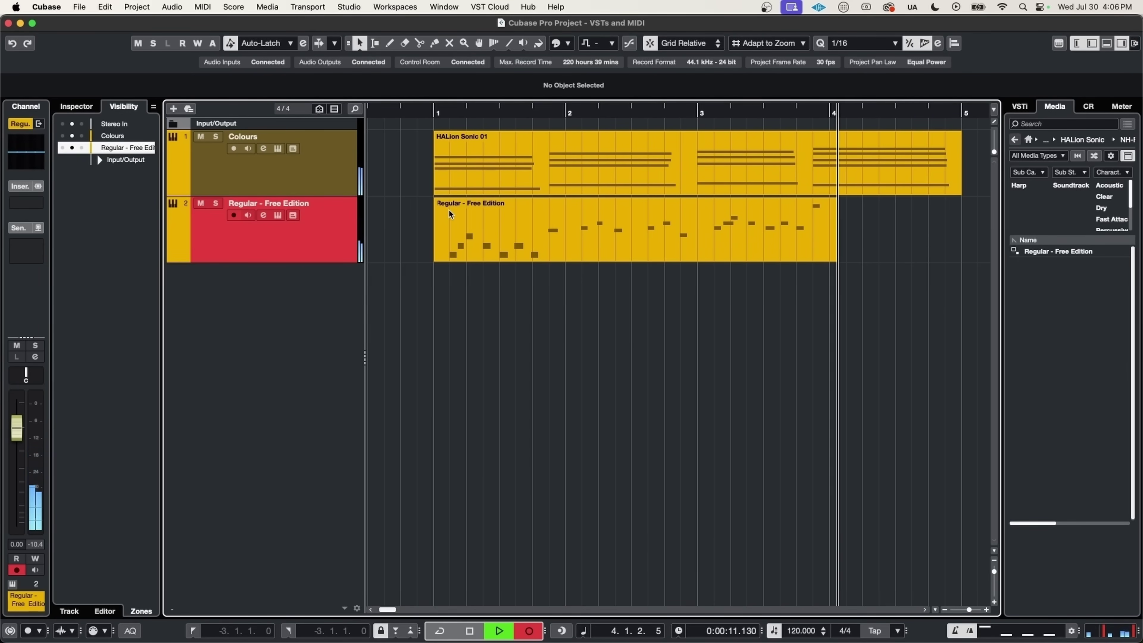
# Stop recording, open the melody in the Key Editor, quantize all notes to eighths, and audition
pyautogui.press('space')
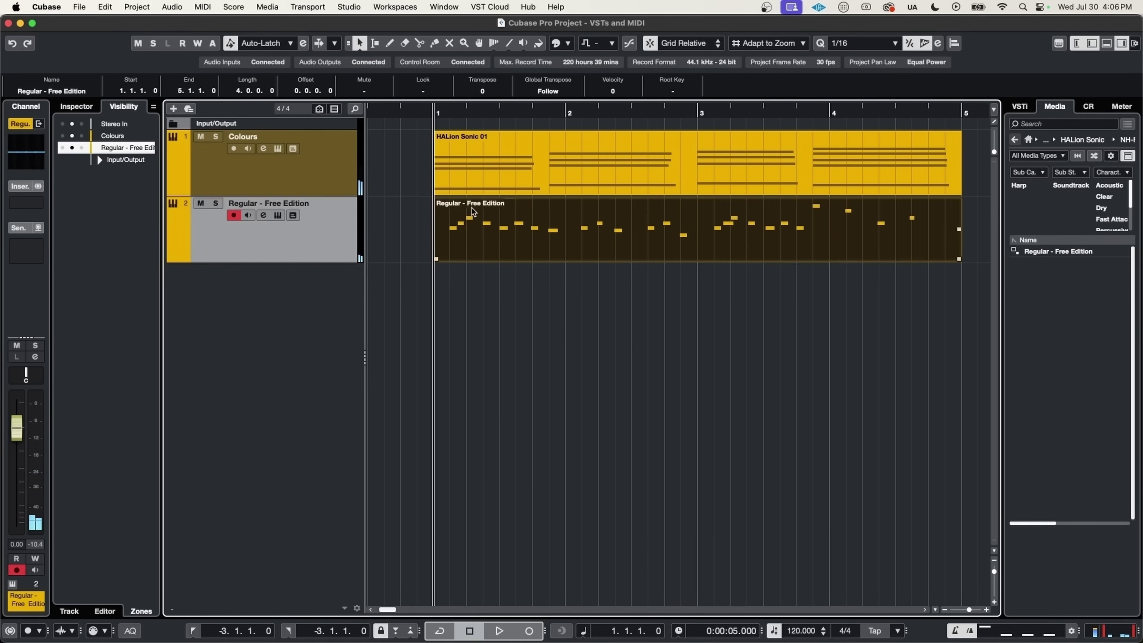
pyautogui.doubleClick(740, 253)
pyautogui.press('super+a')
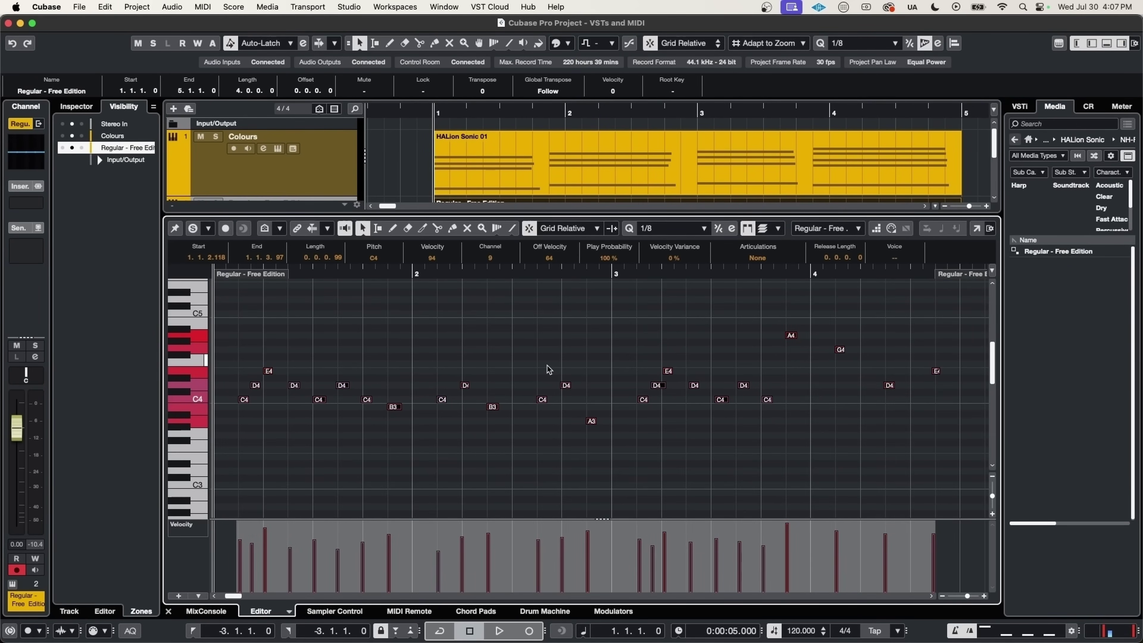
pyautogui.press('q')
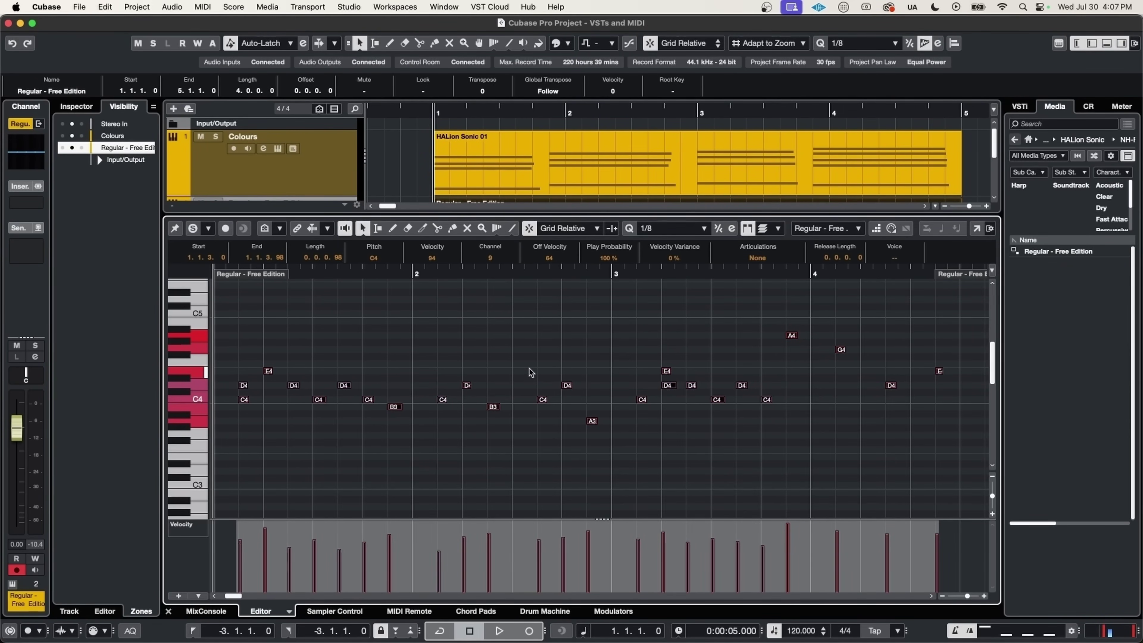
pyautogui.hscroll(-3, 519, 374)
pyautogui.press('space')
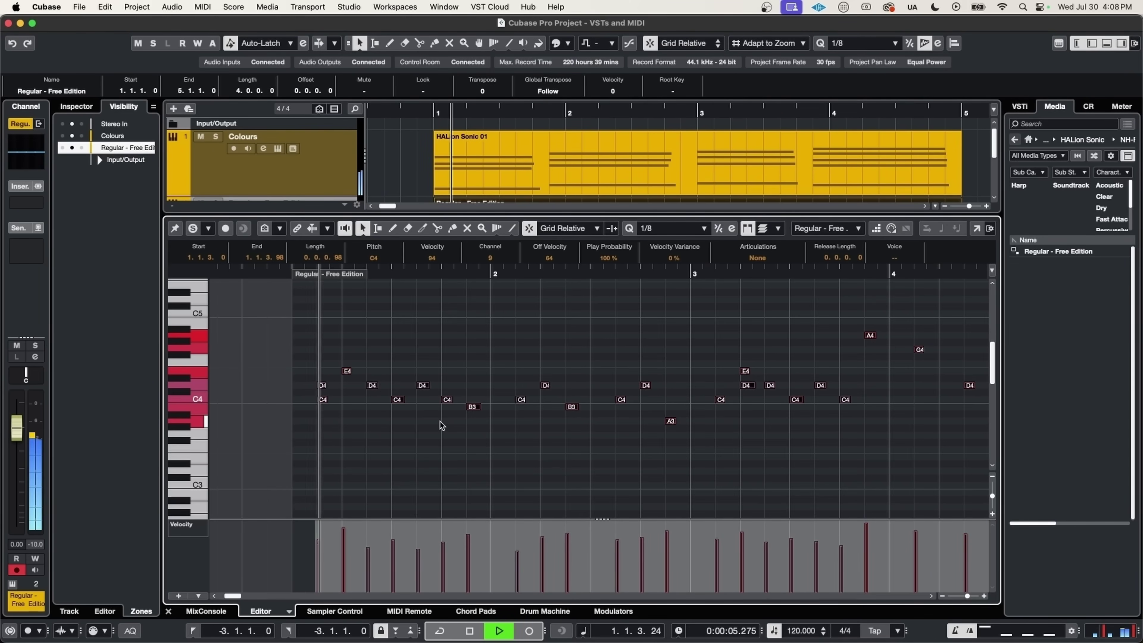
pyautogui.press('space')
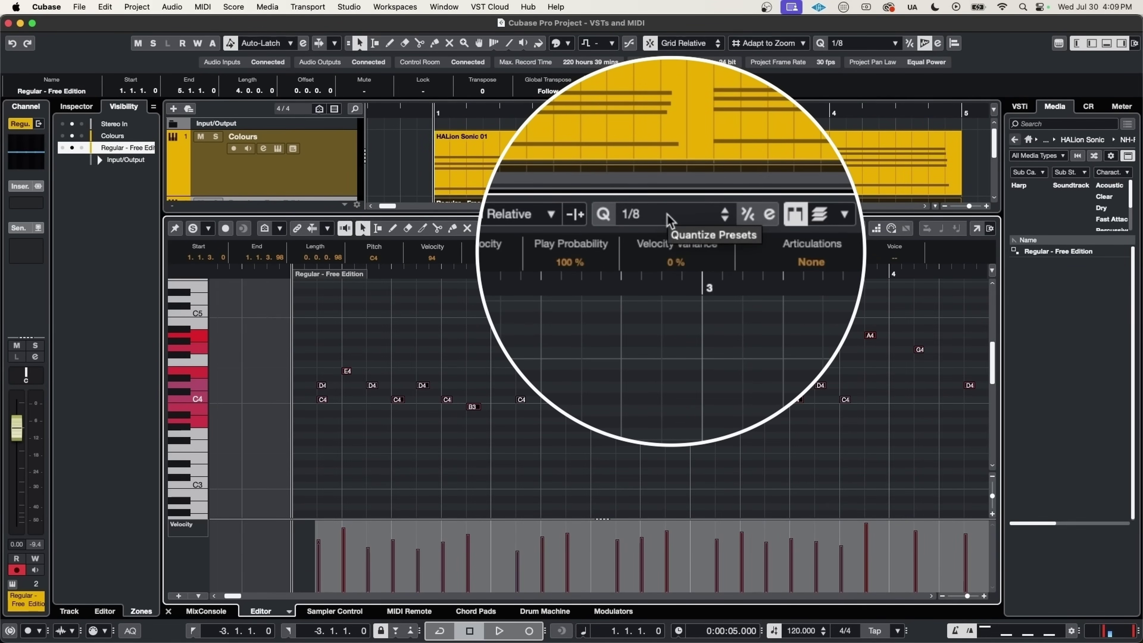
# Change the quantize grid to 1/16, requantize the melody notes, and play them back
pyautogui.click(667, 220)
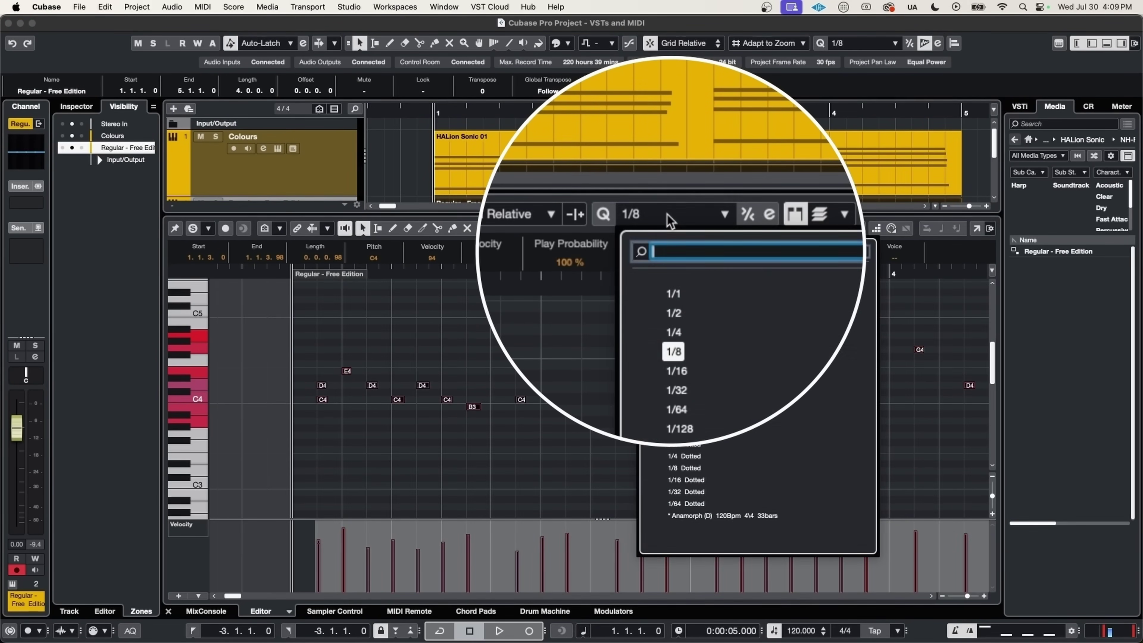
pyautogui.click(684, 372)
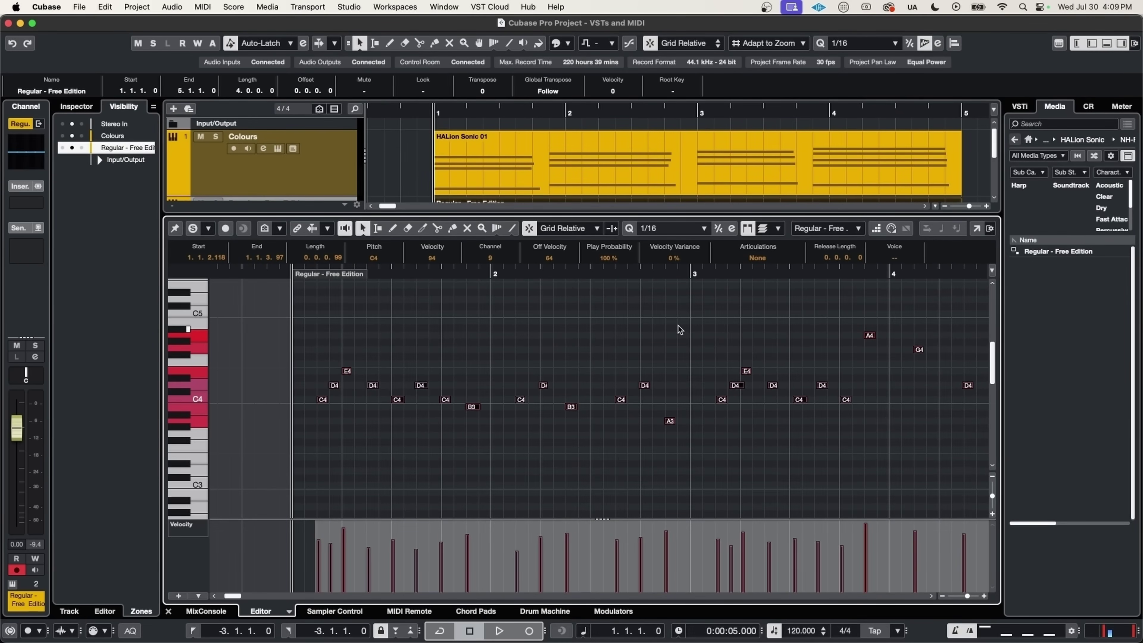
pyautogui.press('q')
pyautogui.press('space')
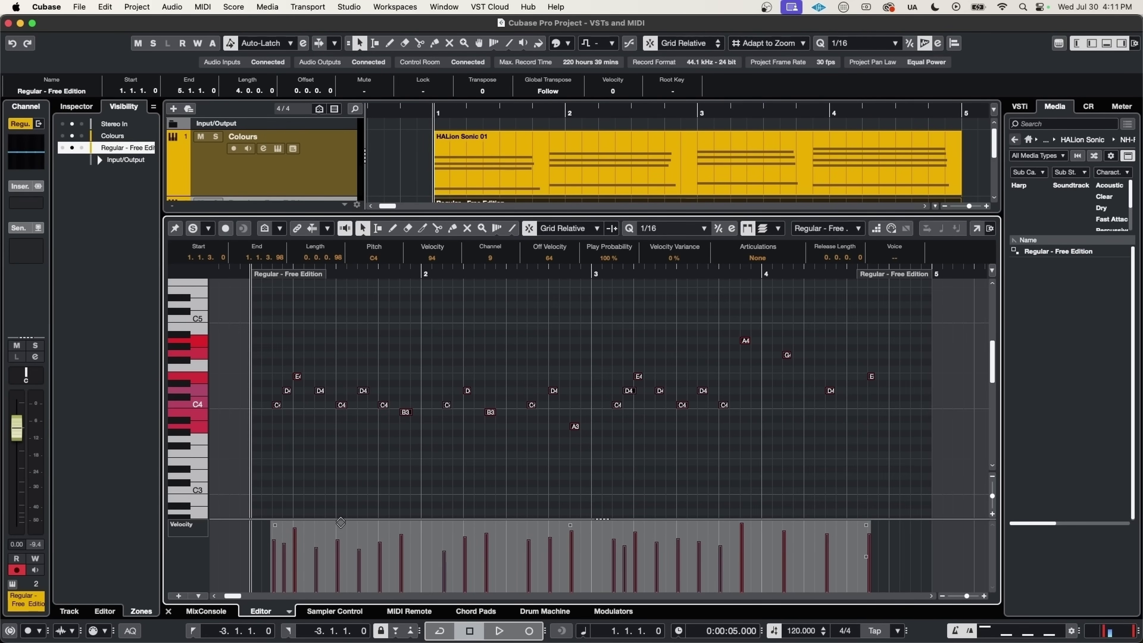
# Enlarge the velocity lane and scale all melody velocities down, then listen
pyautogui.moveTo(341, 521); pyautogui.dragTo(384, 476)
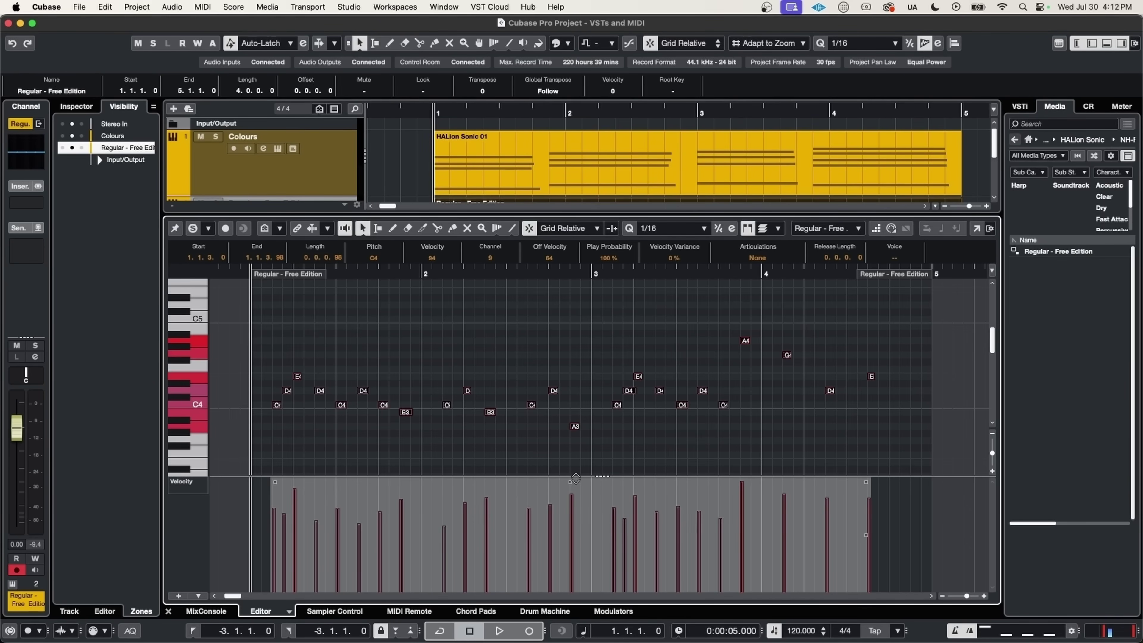
pyautogui.click(571, 481)
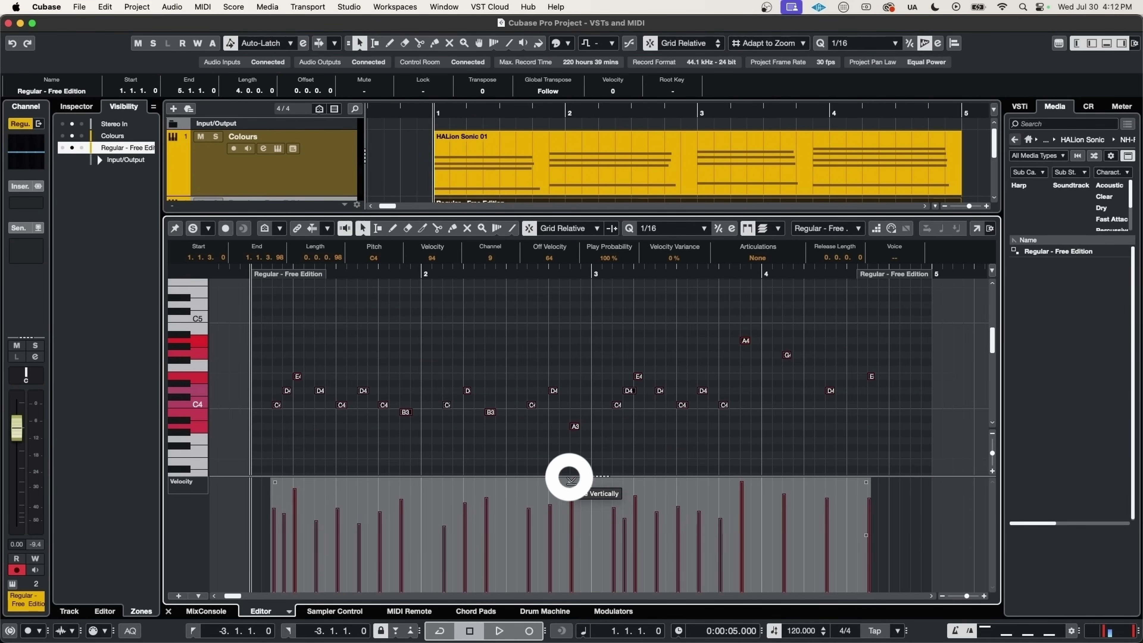
pyautogui.moveTo(571, 480); pyautogui.dragTo(578, 532)
pyautogui.press('space')
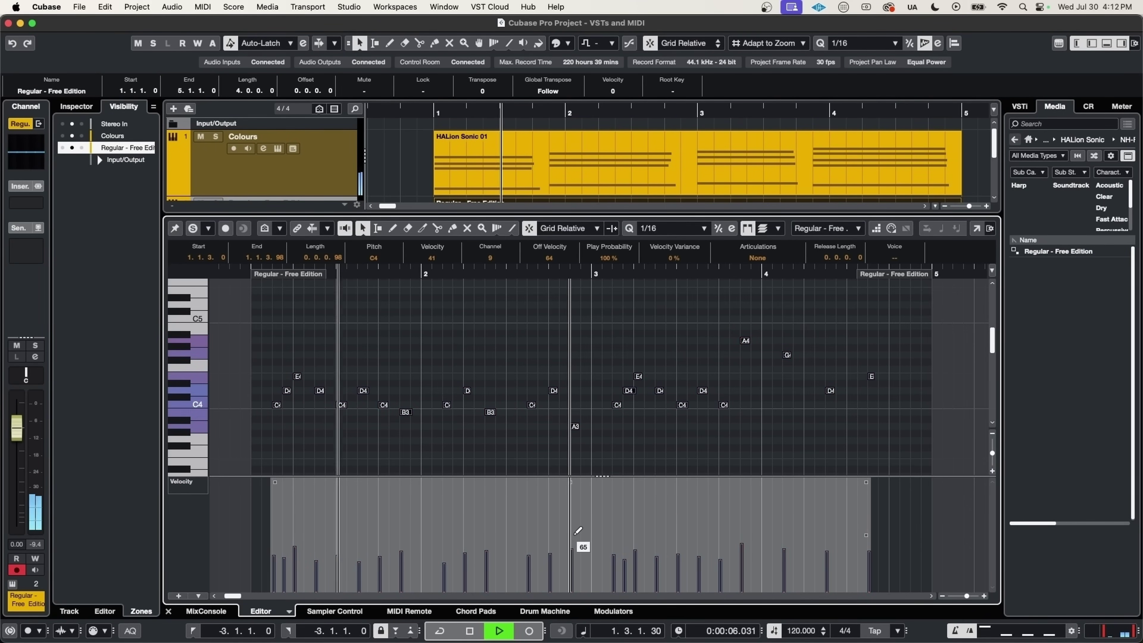
pyautogui.press('space')
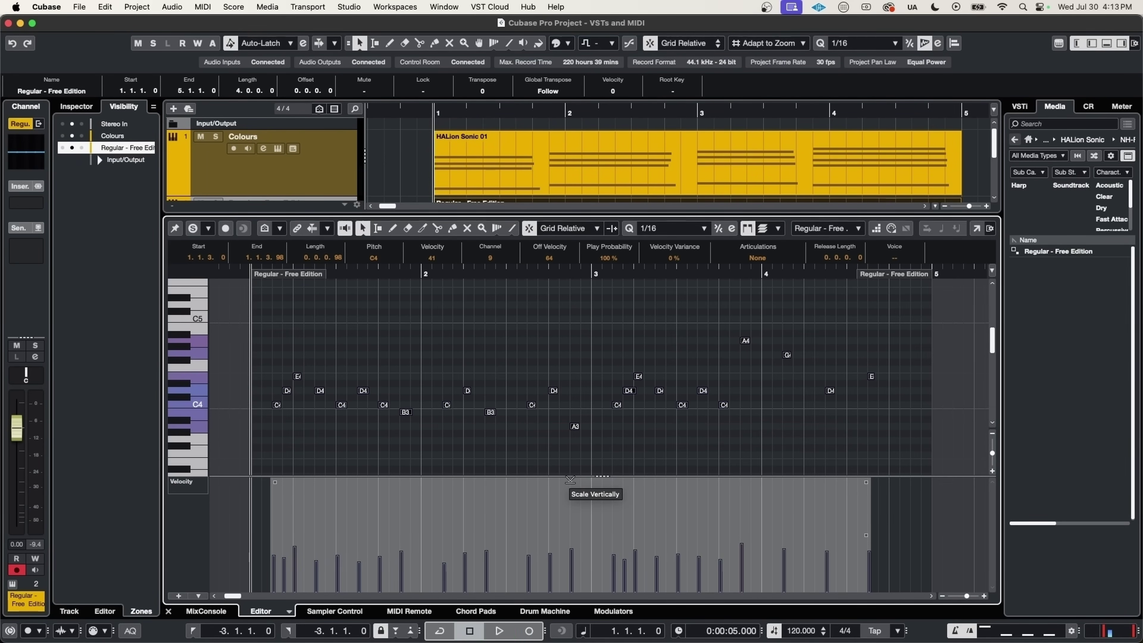
# Tilt the velocities into a ramp, soft at the start and loud at the end, and play it
pyautogui.moveTo(570, 479); pyautogui.dragTo(573, 425)
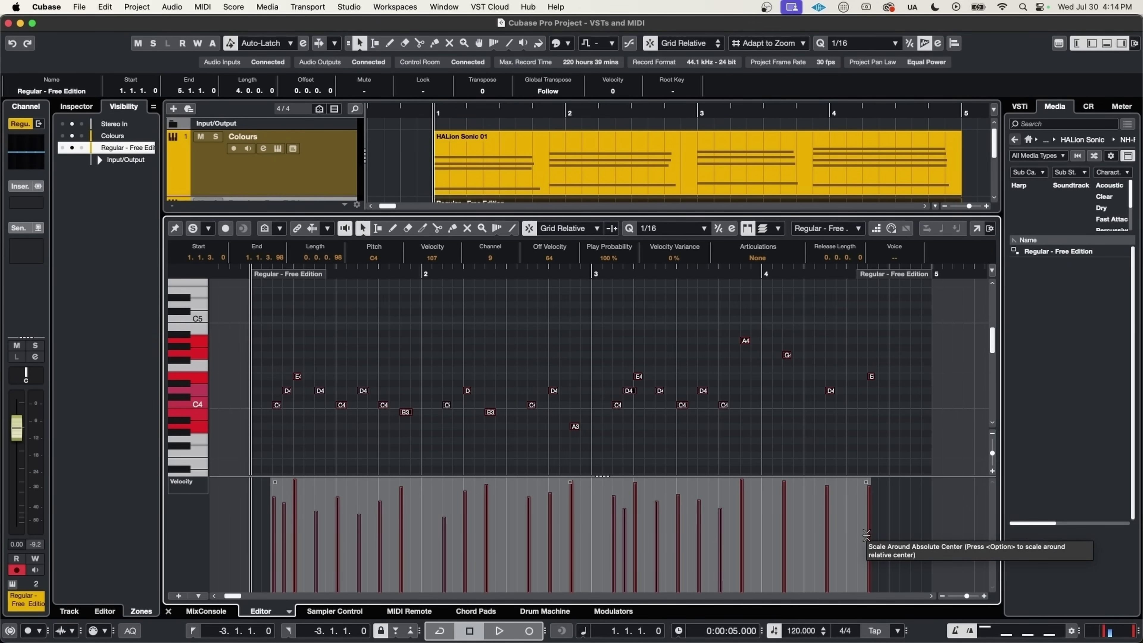
pyautogui.moveTo(866, 535); pyautogui.dragTo(892, 636)
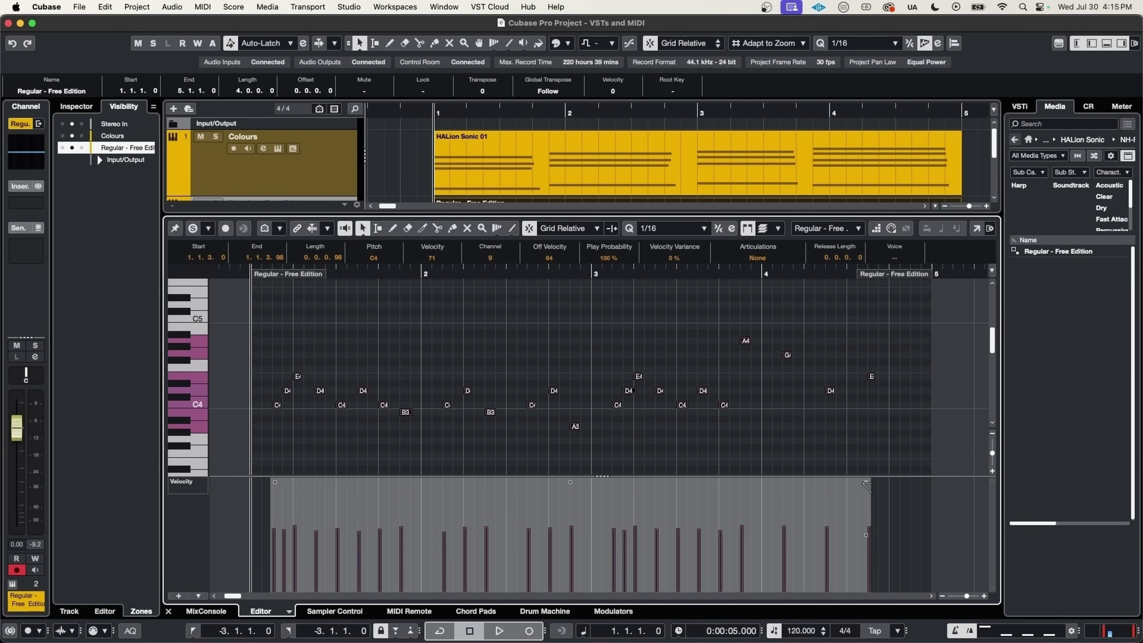
pyautogui.moveTo(867, 483); pyautogui.dragTo(861, 455)
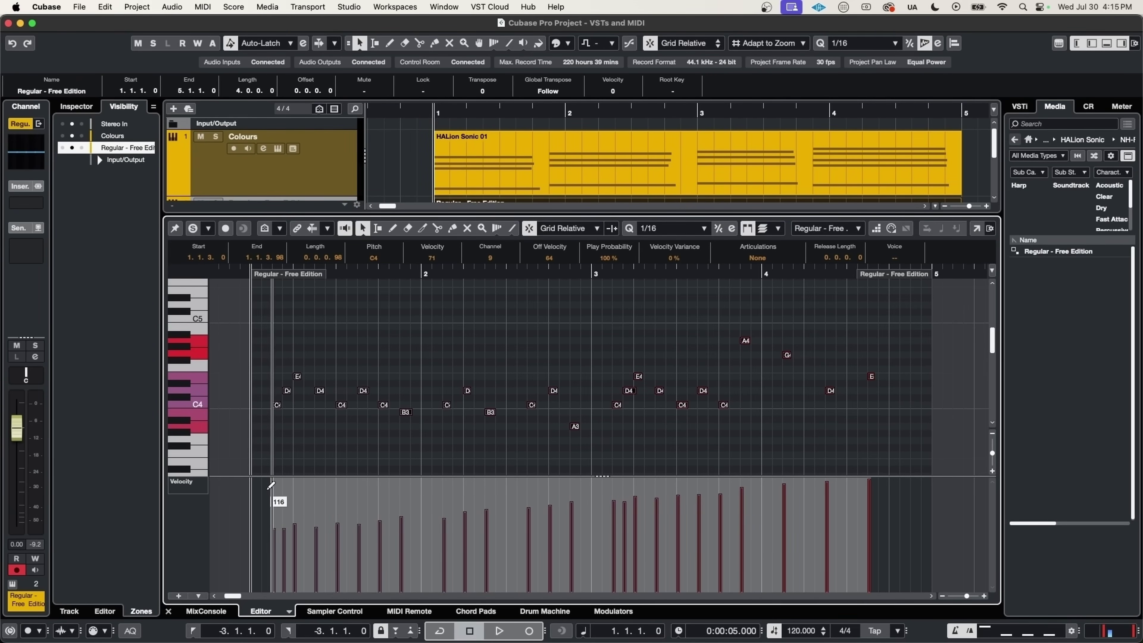
pyautogui.moveTo(273, 483); pyautogui.dragTo(274, 487)
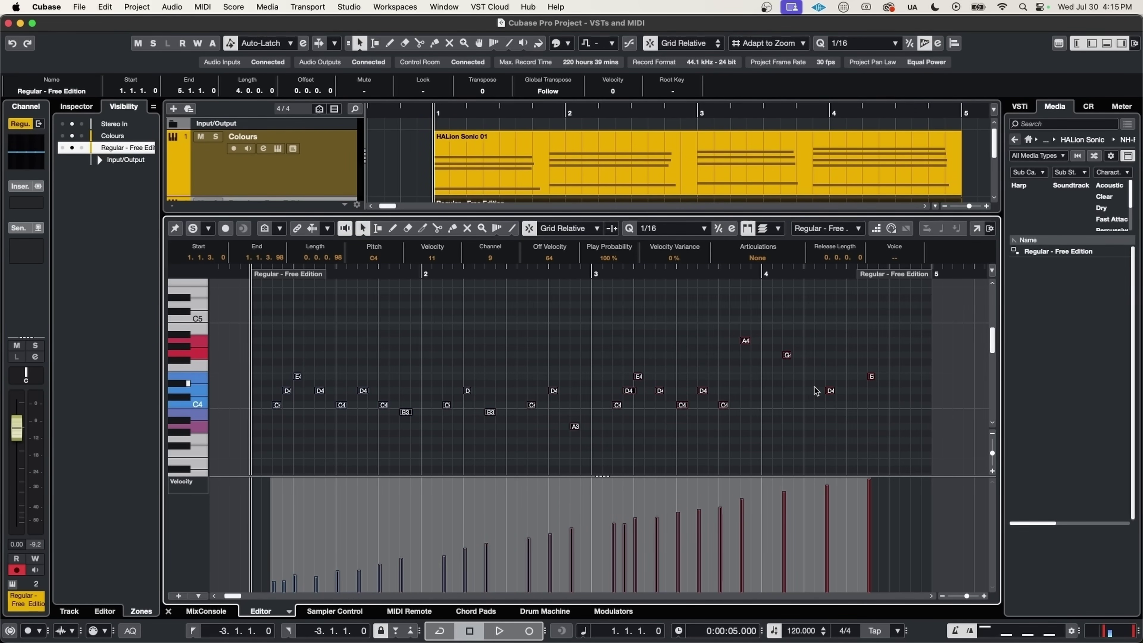
pyautogui.press('space')
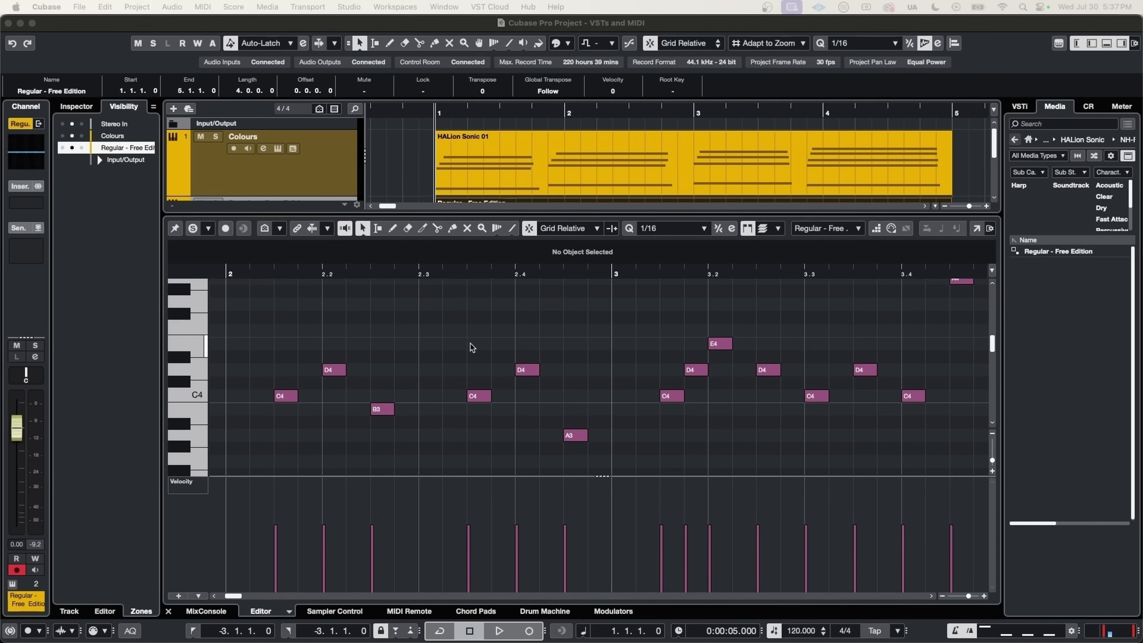
# Select the C4, D4 and A3 notes near beat 2.4 and lower their velocity to 59
pyautogui.moveTo(461, 350); pyautogui.dragTo(619, 451)
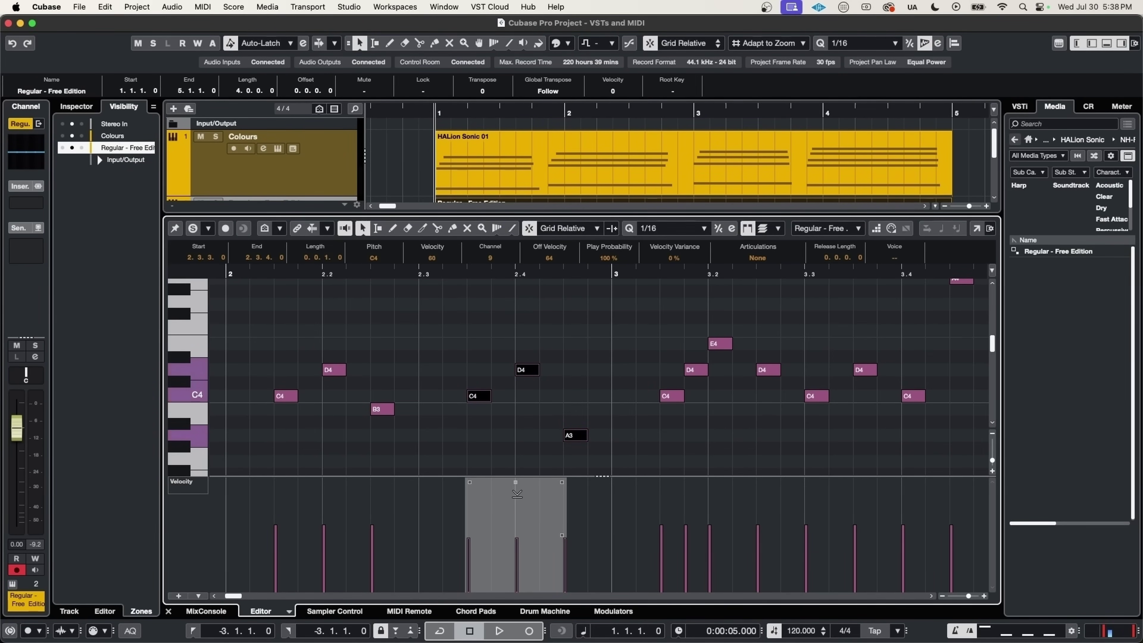
pyautogui.moveTo(516, 470)
pyautogui.mouseDown()
pyautogui.moveTo(518, 493)
pyautogui.moveTo(519, 479)
pyautogui.mouseUp()
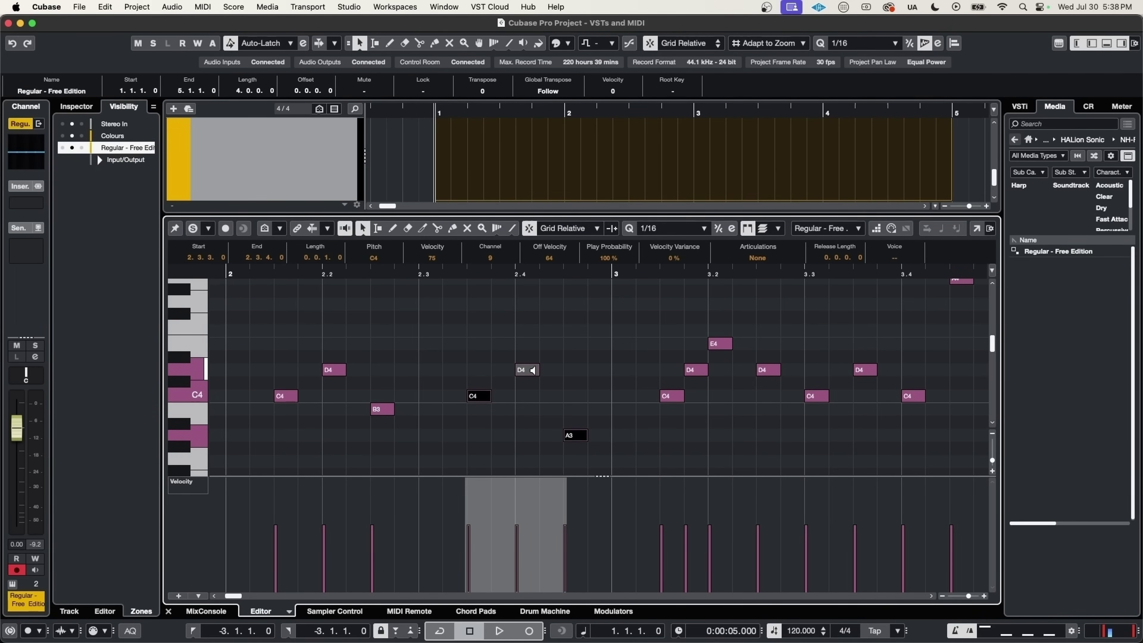
pyautogui.moveTo(533, 369)
pyautogui.mouseDown()
pyautogui.moveTo(538, 396)
pyautogui.moveTo(544, 357)
pyautogui.mouseUp()
pyautogui.moveTo(532, 370); pyautogui.dragTo(534, 437)
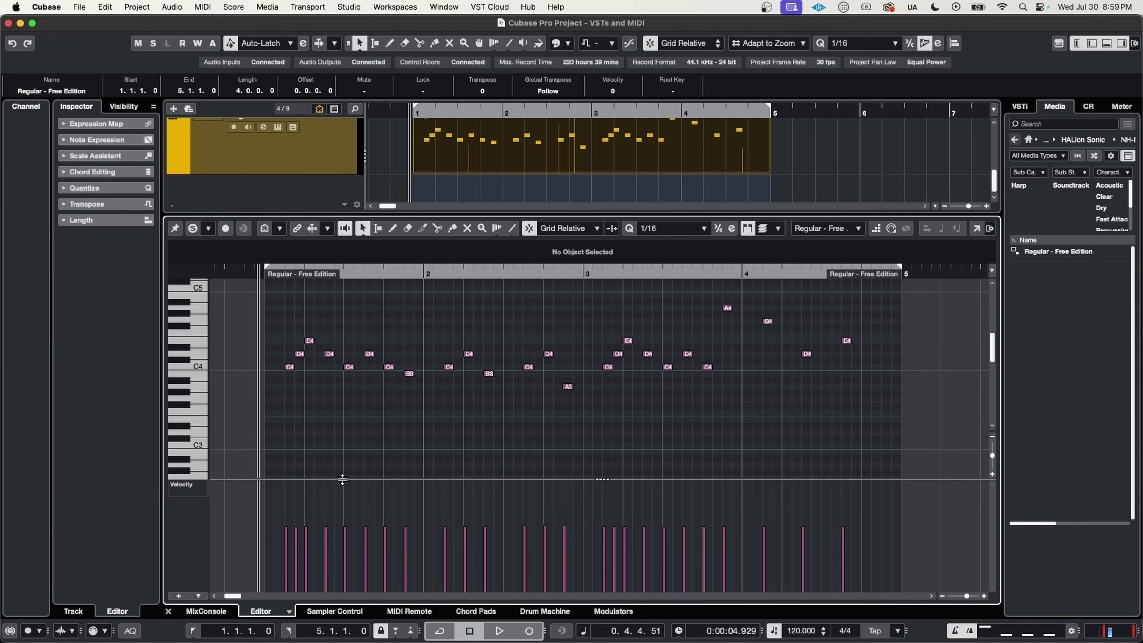
# Resize the controller lane and switch it to Modulation CC 1, then Sustain CC 64
pyautogui.moveTo(343, 477); pyautogui.dragTo(346, 452)
pyautogui.moveTo(348, 451); pyautogui.dragTo(350, 462)
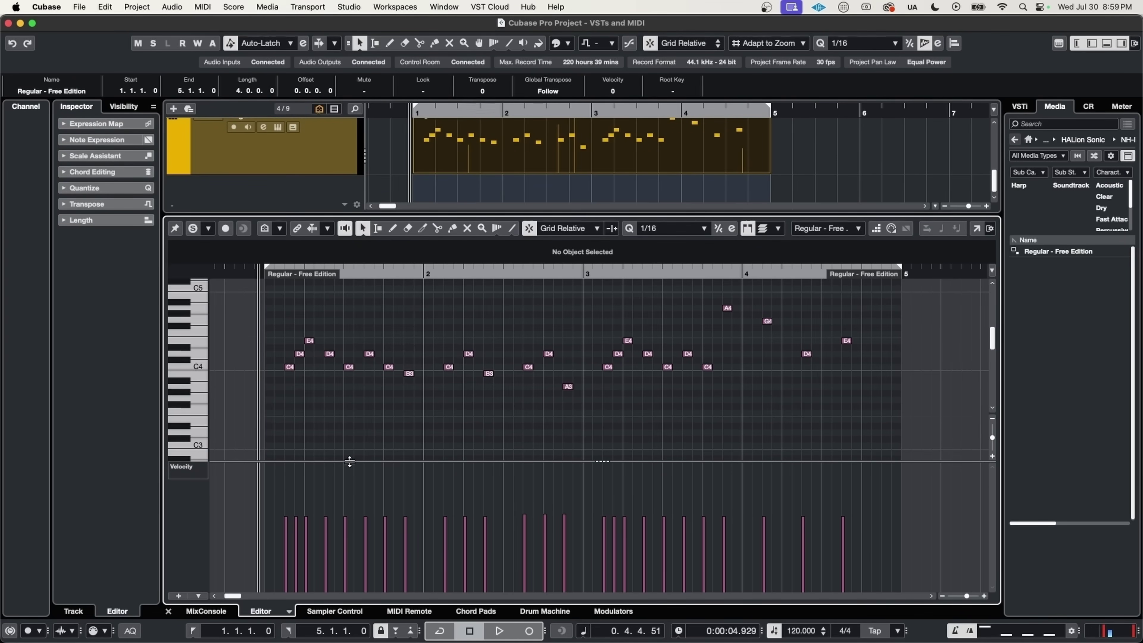
pyautogui.click(196, 477)
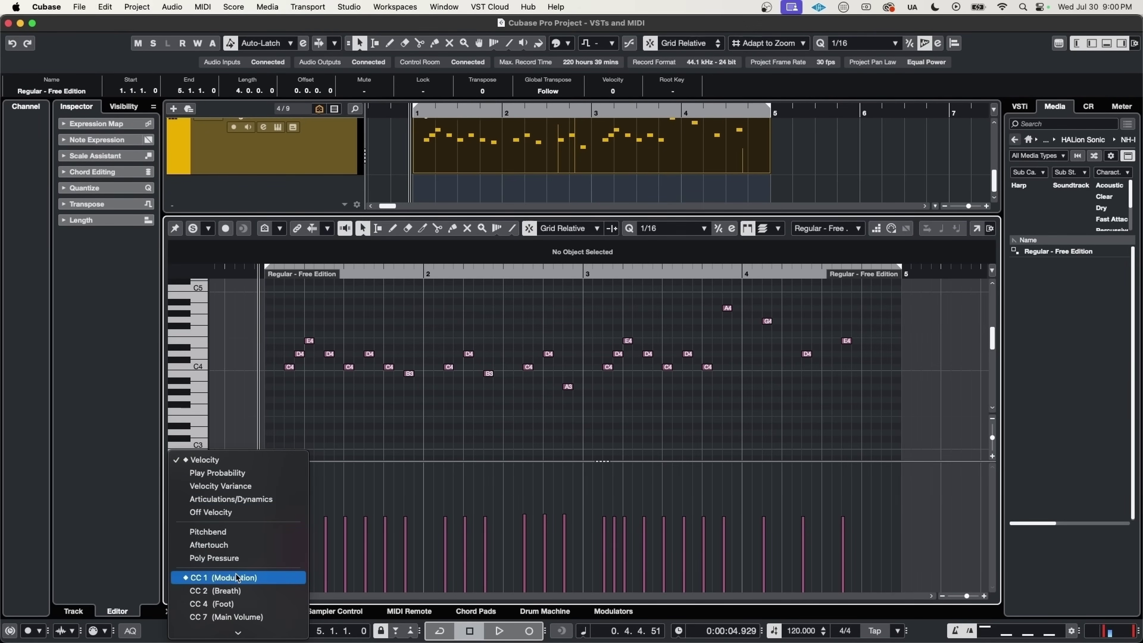
pyautogui.click(249, 578)
pyautogui.click(186, 470)
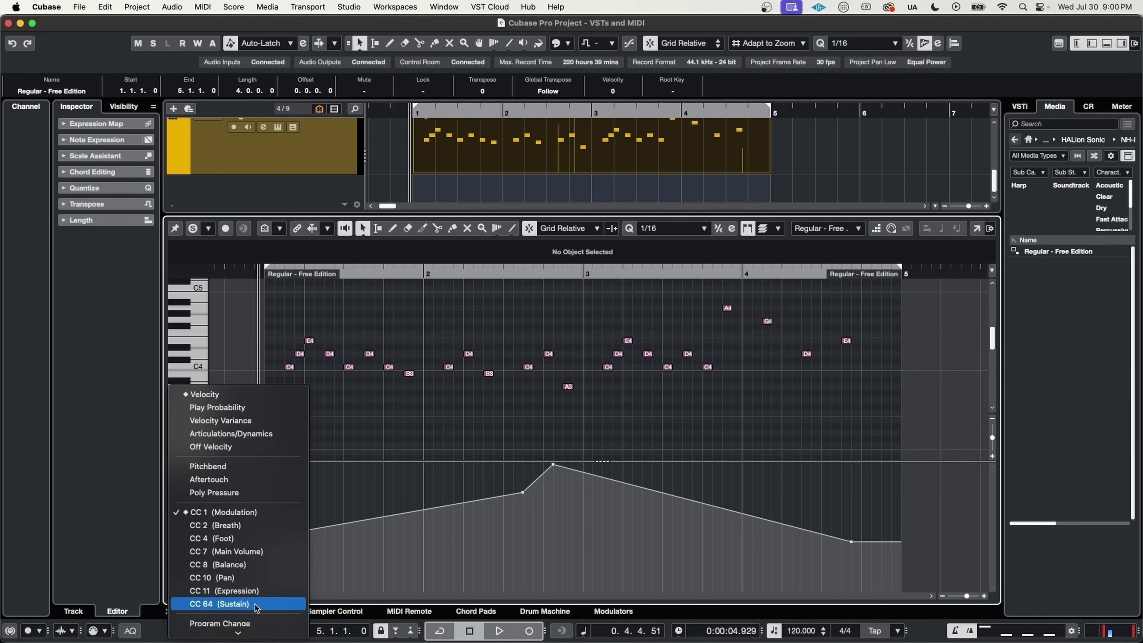
pyautogui.click(265, 607)
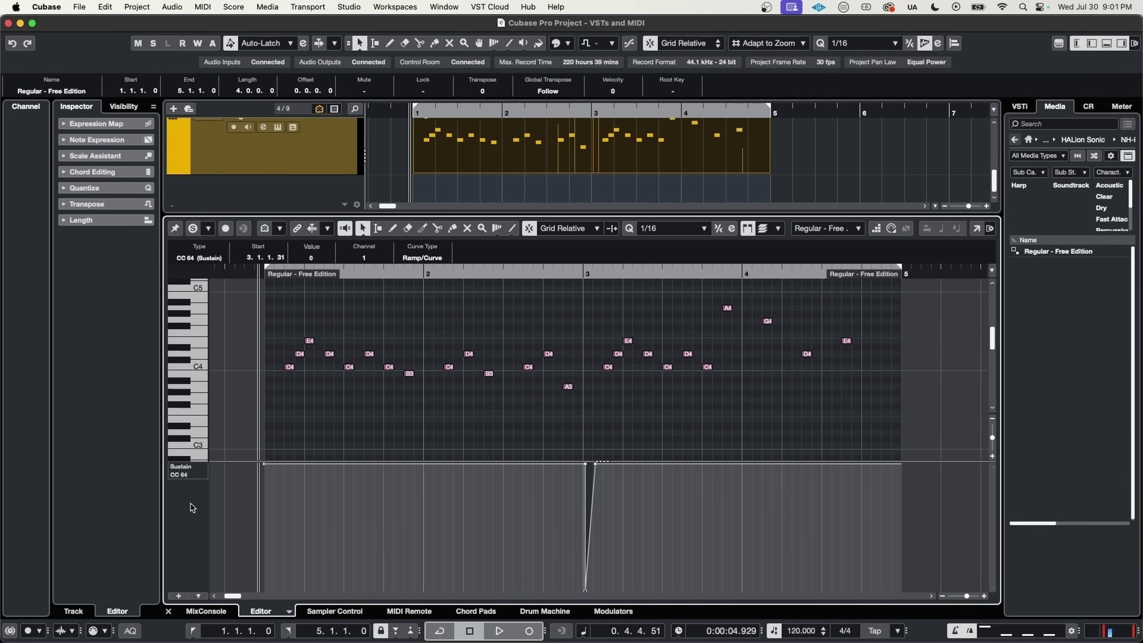
# Add a Velocity lane and set the upper lane back to Modulation CC 1, making it taller
pyautogui.click(182, 595)
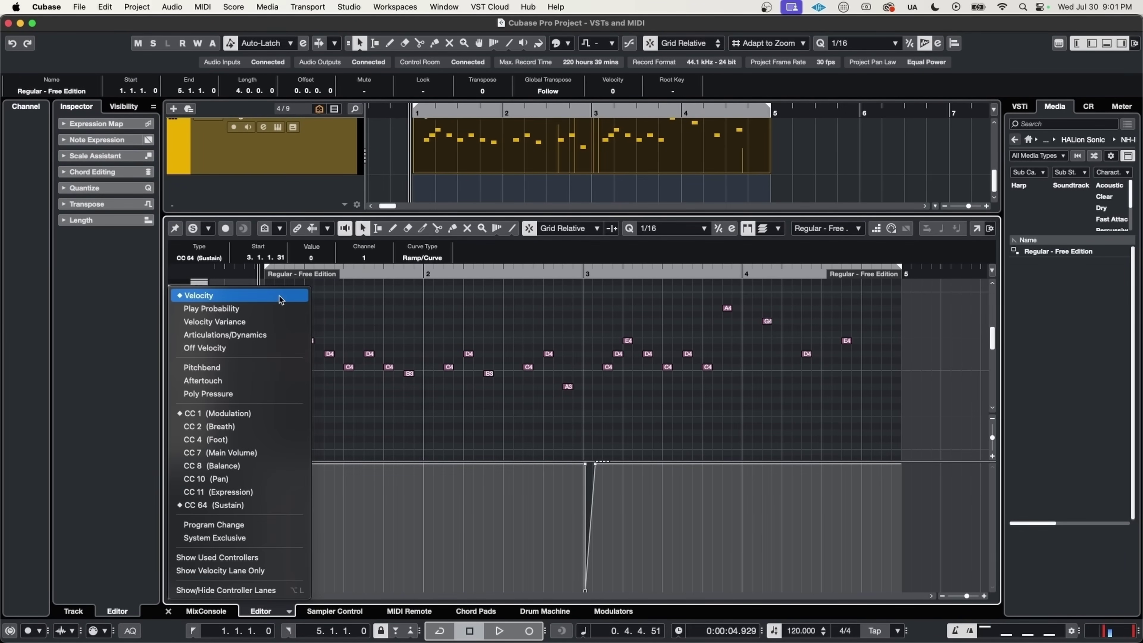
pyautogui.click(282, 296)
pyautogui.click(181, 426)
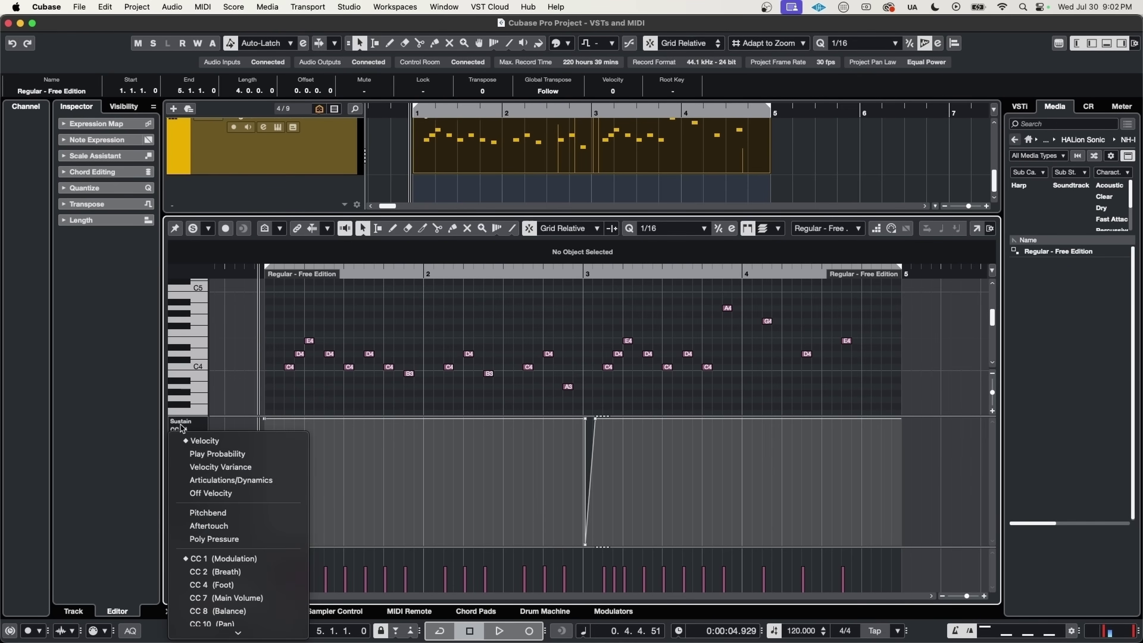
pyautogui.click(216, 559)
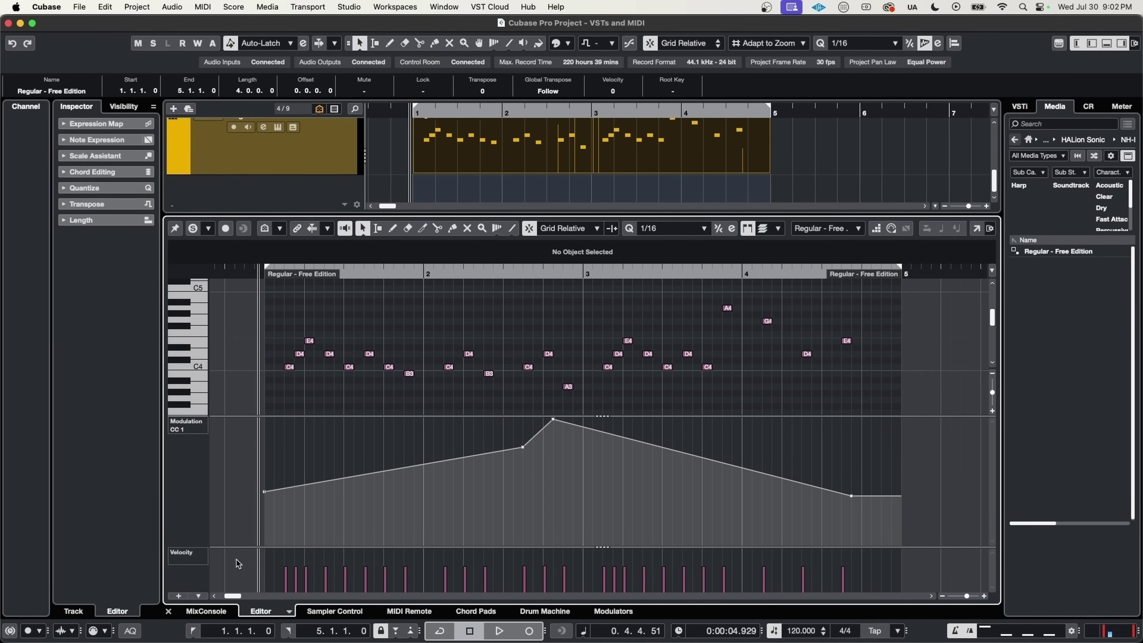
pyautogui.moveTo(386, 417); pyautogui.dragTo(396, 544)
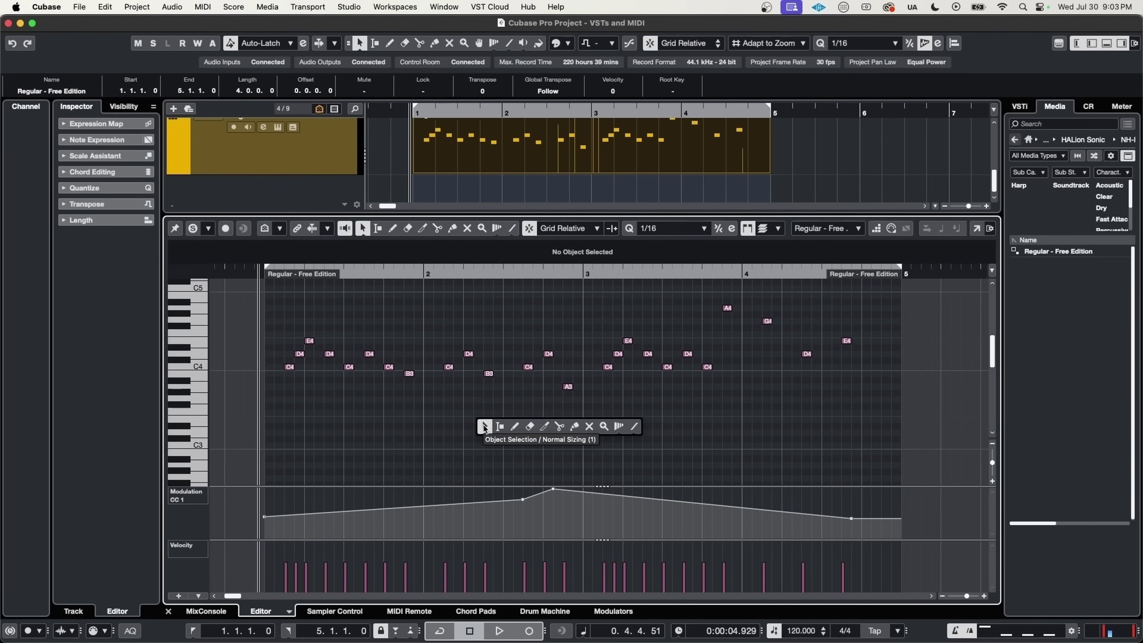
# Draw test notes F3, F3, E3, E3, D#3, D#3 and D3 from beat 2.4 onward
pyautogui.click(513, 426)
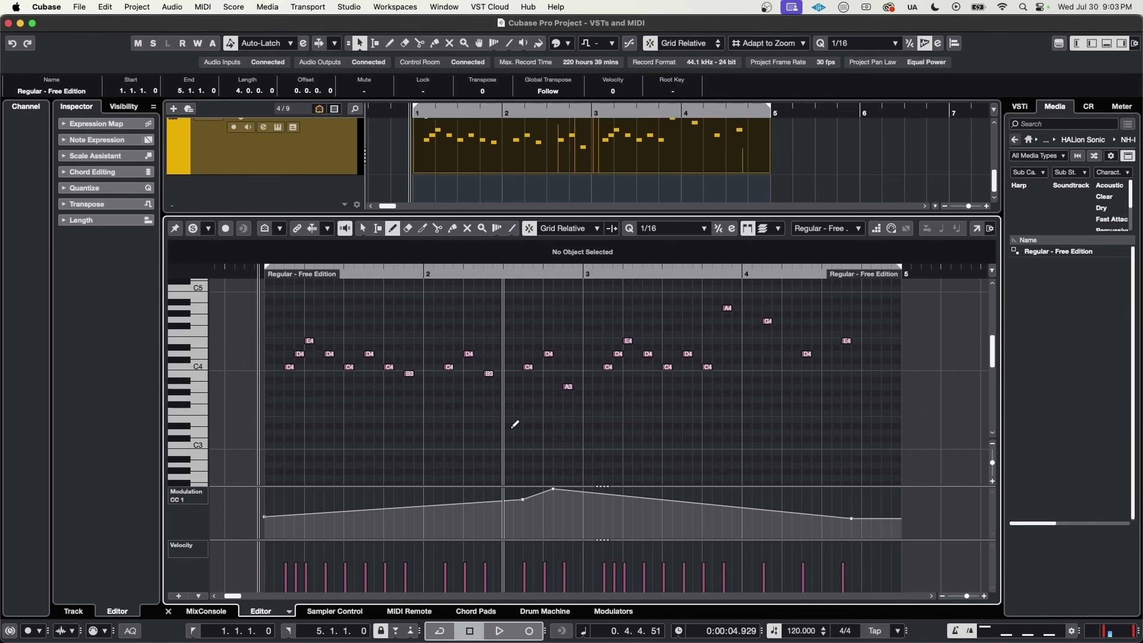
pyautogui.scroll(3, 557, 408)
pyautogui.click(556, 413)
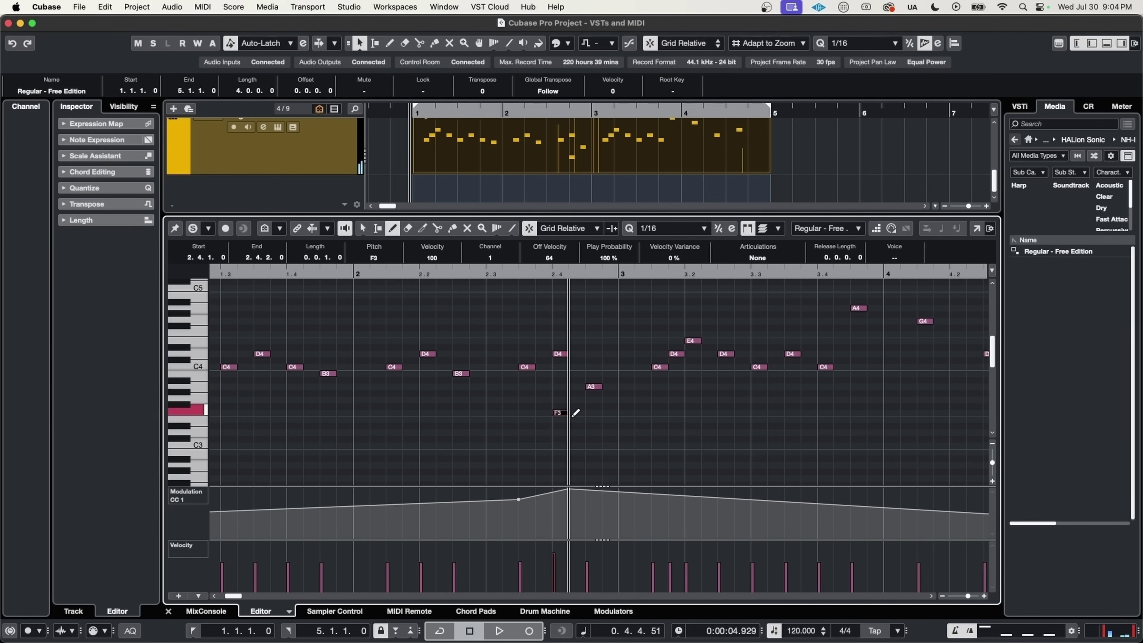
pyautogui.click(576, 413)
pyautogui.click(594, 419)
pyautogui.click(610, 419)
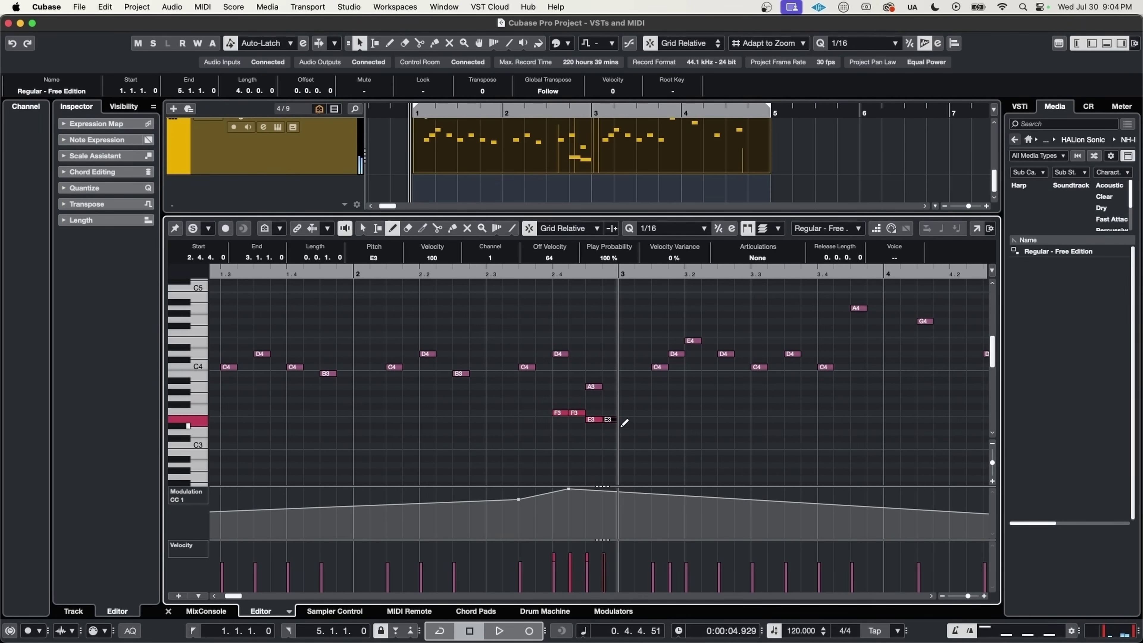
pyautogui.click(625, 426)
pyautogui.click(643, 426)
pyautogui.click(660, 432)
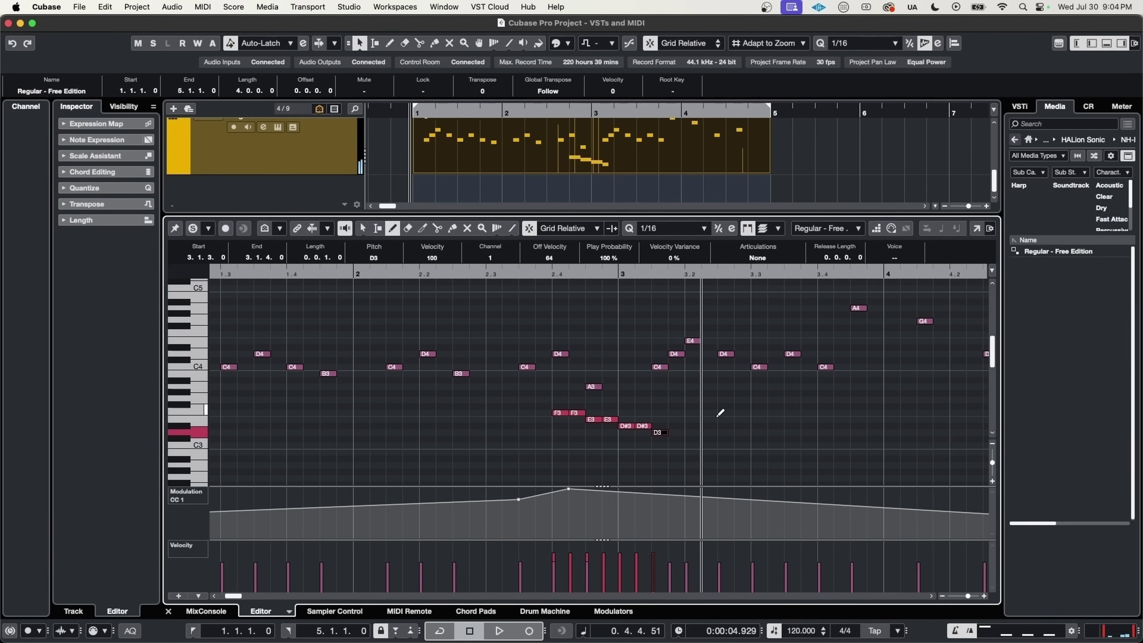
# Split A3 at 2.4.3.60, move the right piece to 2.4.4.0, then glue both into one A3
pyautogui.rightClick(666, 401)
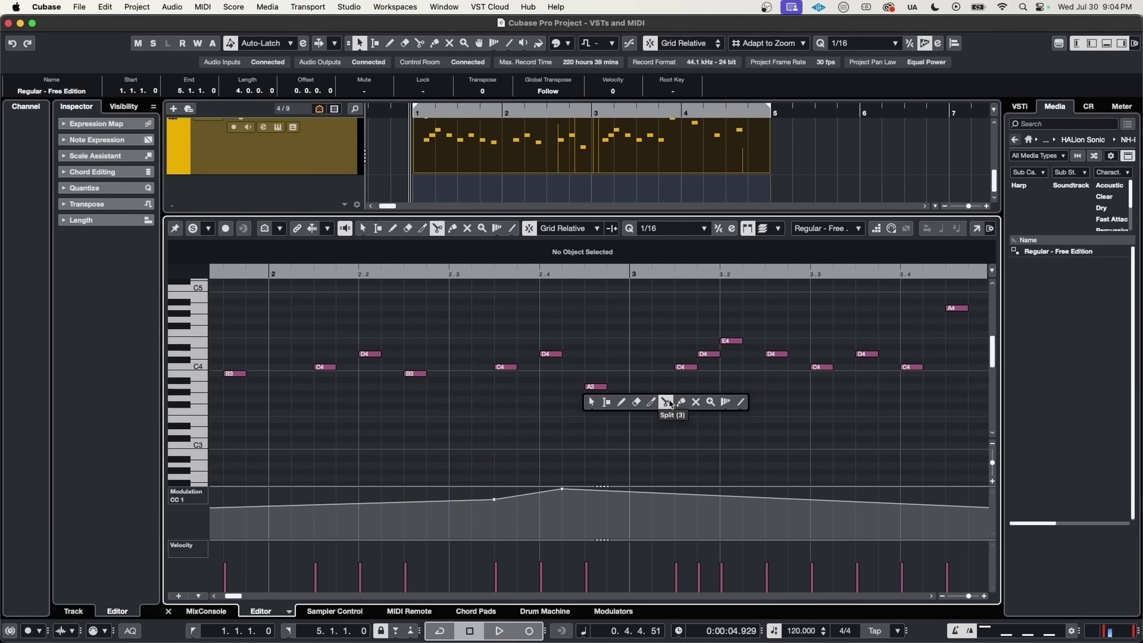
pyautogui.click(671, 400)
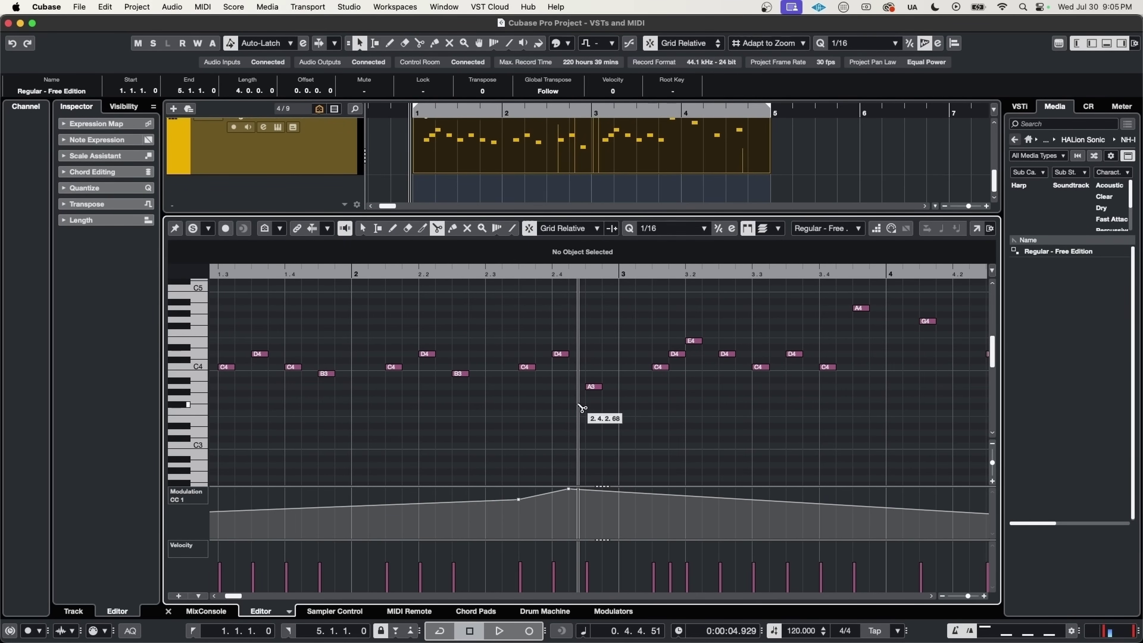
pyautogui.scroll(5, 582, 408)
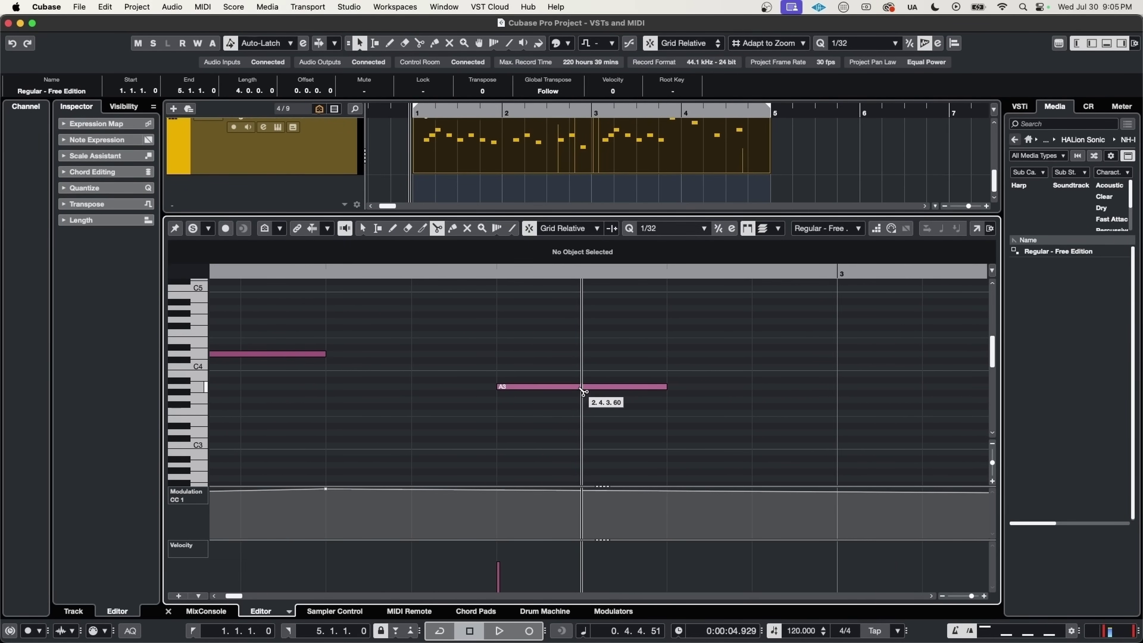
pyautogui.click(583, 388)
pyautogui.press('1')
pyautogui.click(618, 388)
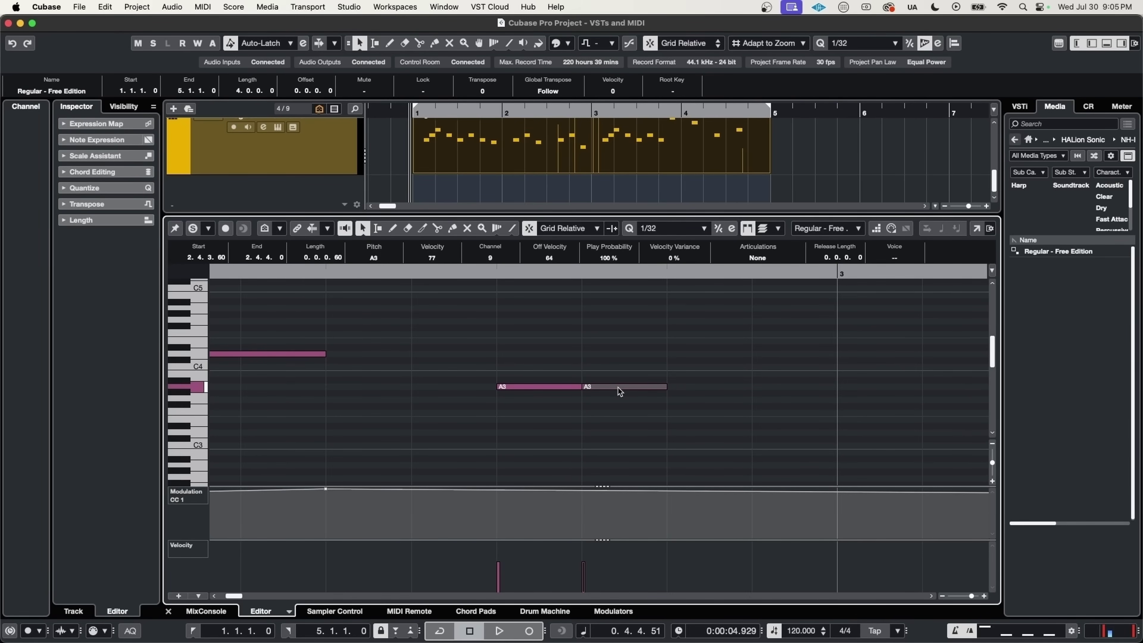
pyautogui.moveTo(618, 388); pyautogui.dragTo(704, 387)
pyautogui.rightClick(708, 379)
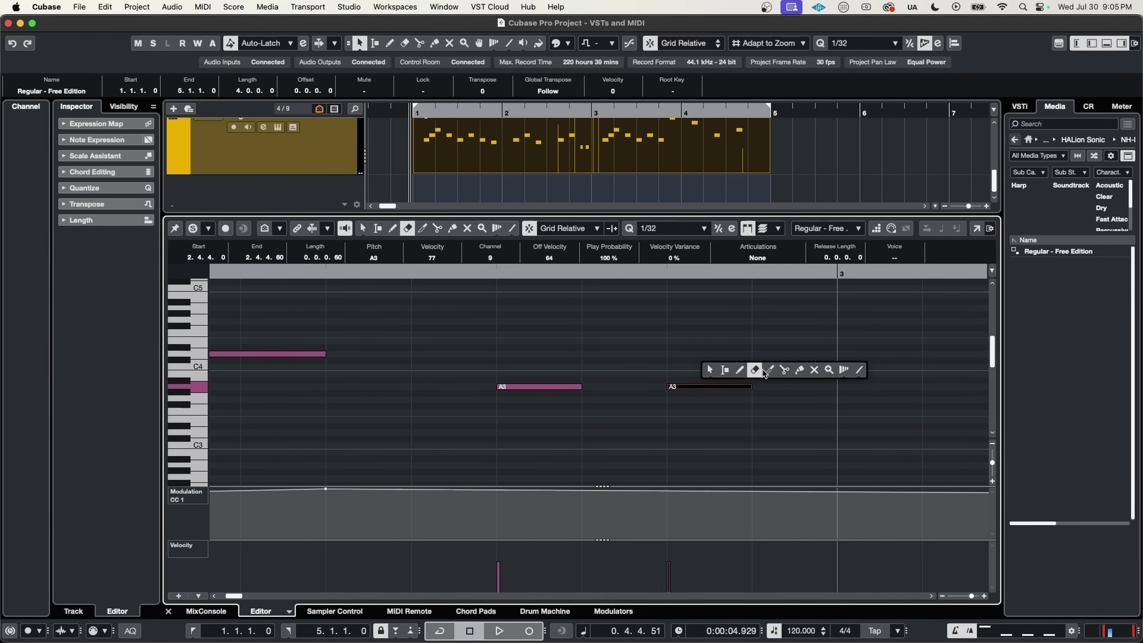
pyautogui.click(798, 370)
pyautogui.click(531, 387)
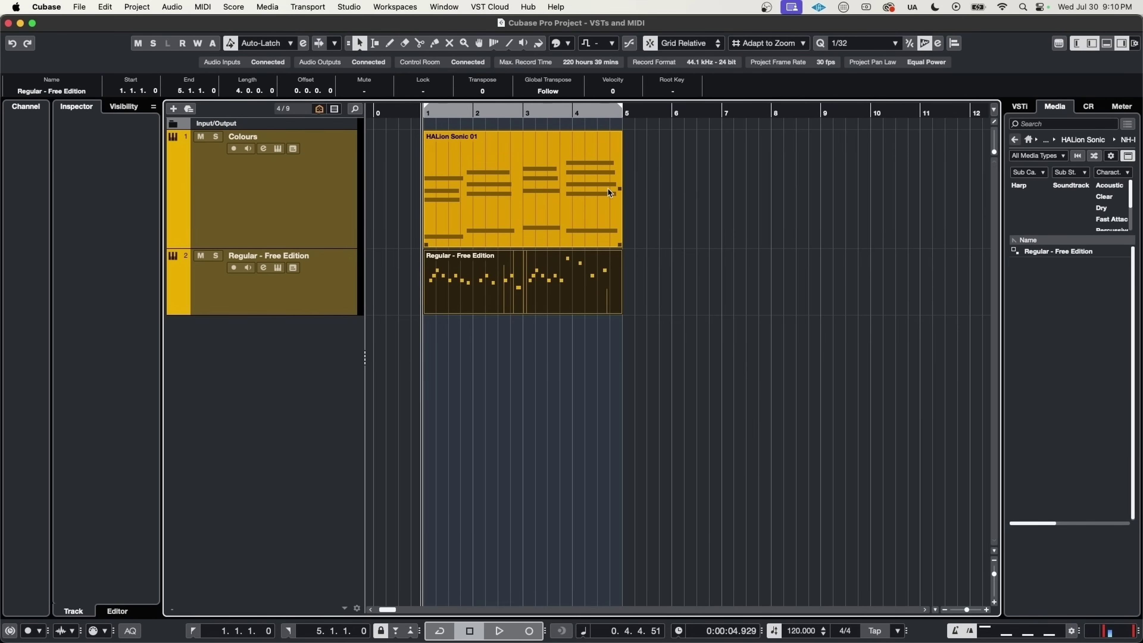
# Repeat the HALion Sonic chord part into bars 5–9, arm the Regular - Free Edition track, and play from bar 5
pyautogui.moveTo(622, 194); pyautogui.dragTo(689, 187)
pyautogui.click(621, 116)
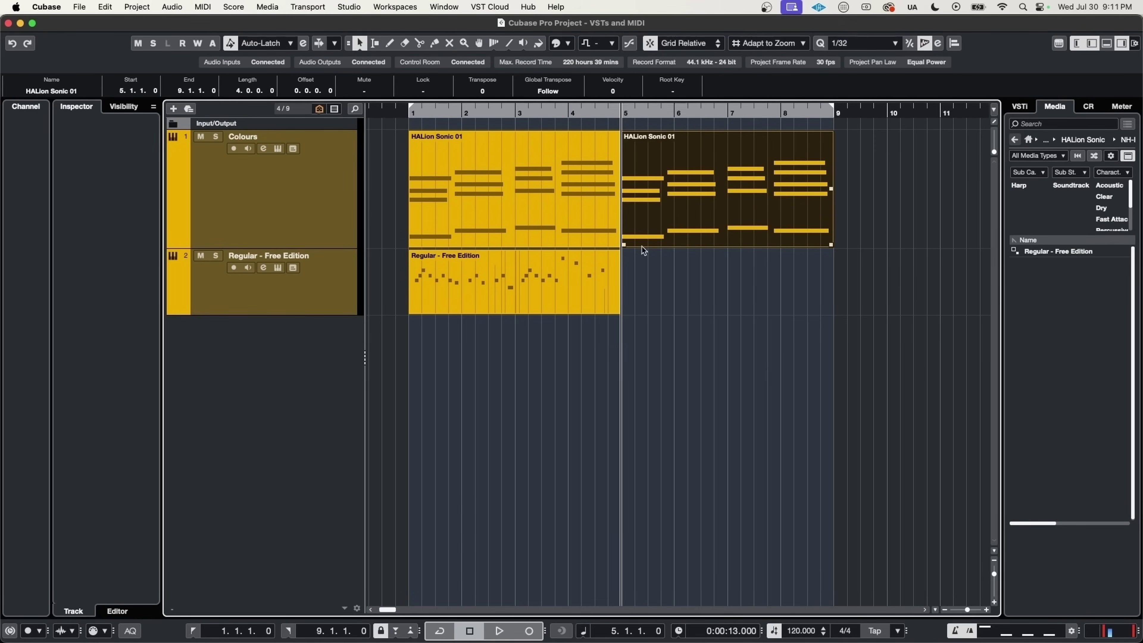
pyautogui.click(318, 294)
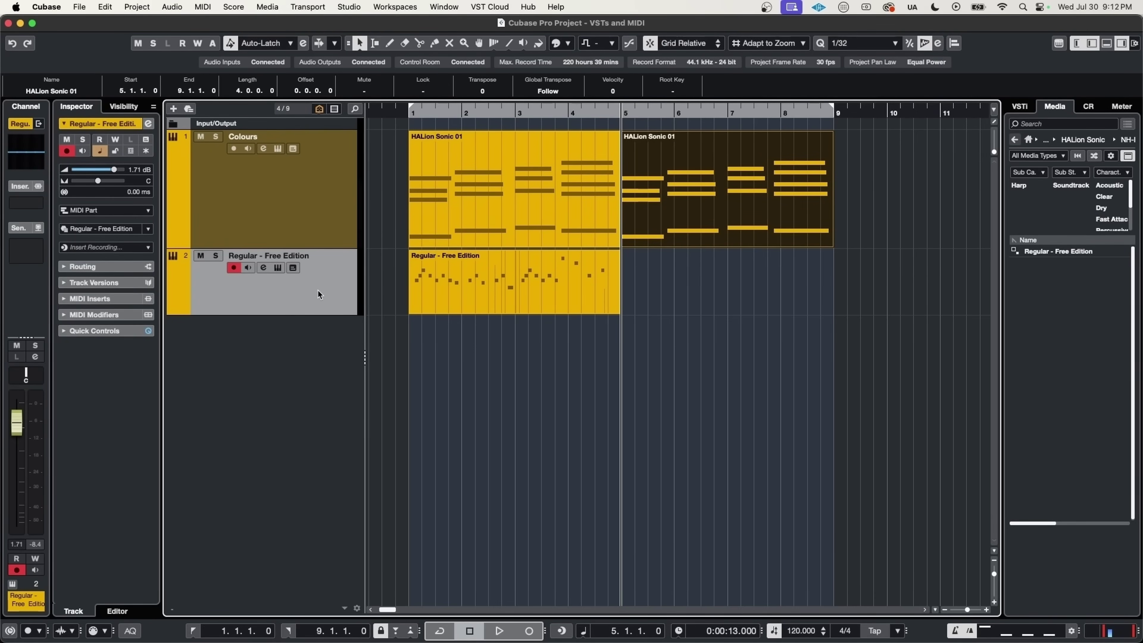
pyautogui.press('space')
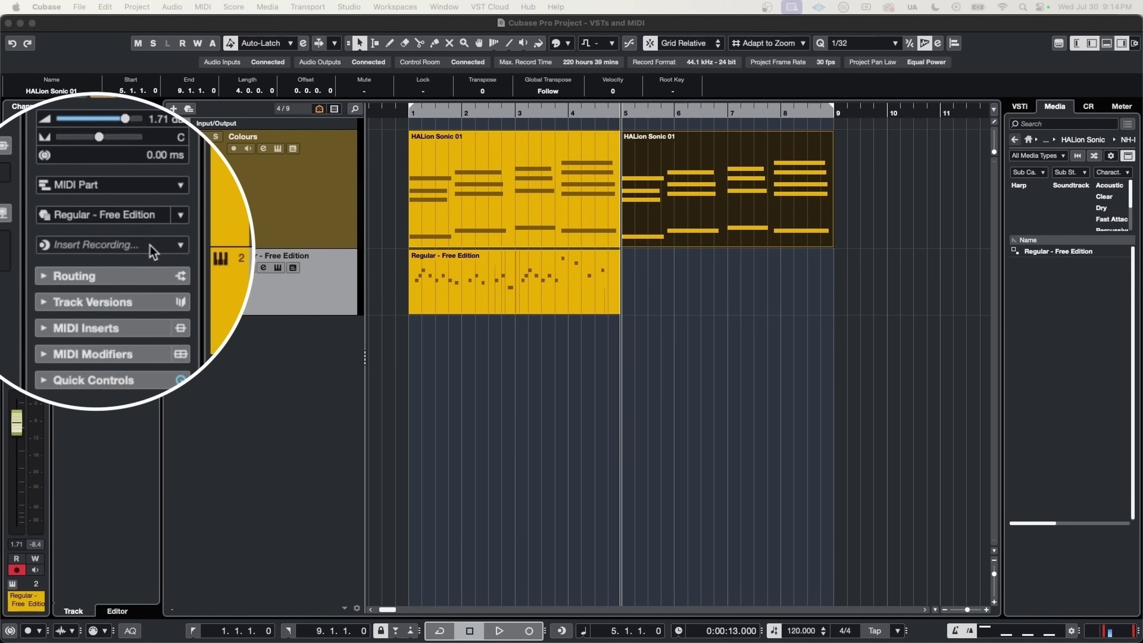
# Recover the just-played melody as a linear recording on bars 5–9 and play it back
pyautogui.click(152, 248)
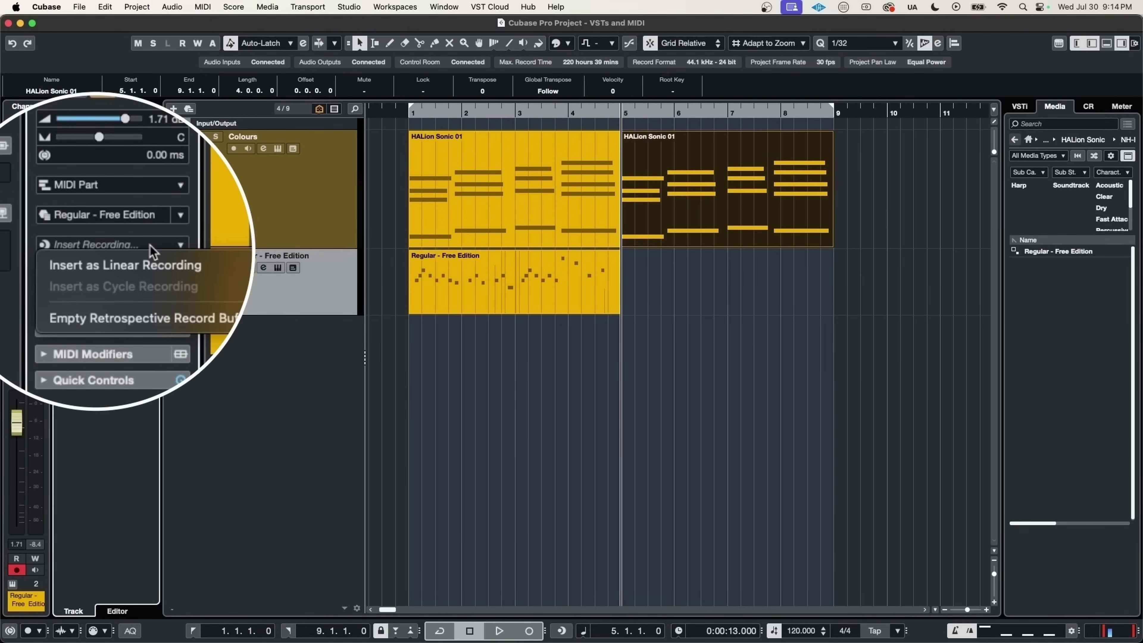
pyautogui.click(153, 265)
pyautogui.scroll(2, 689, 342)
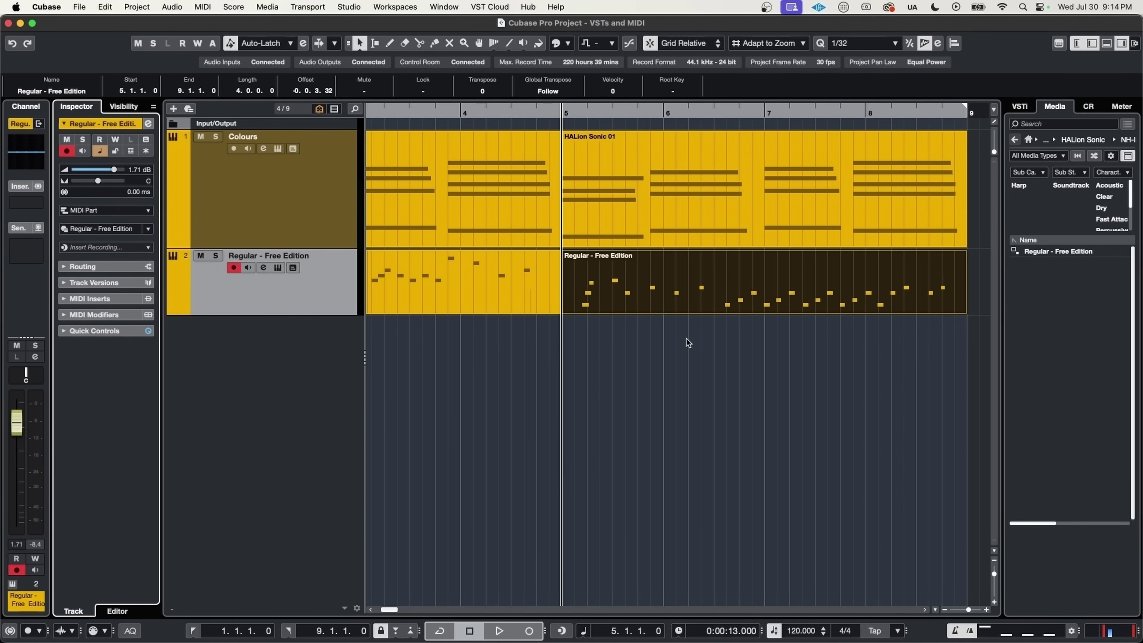
pyautogui.press('space')
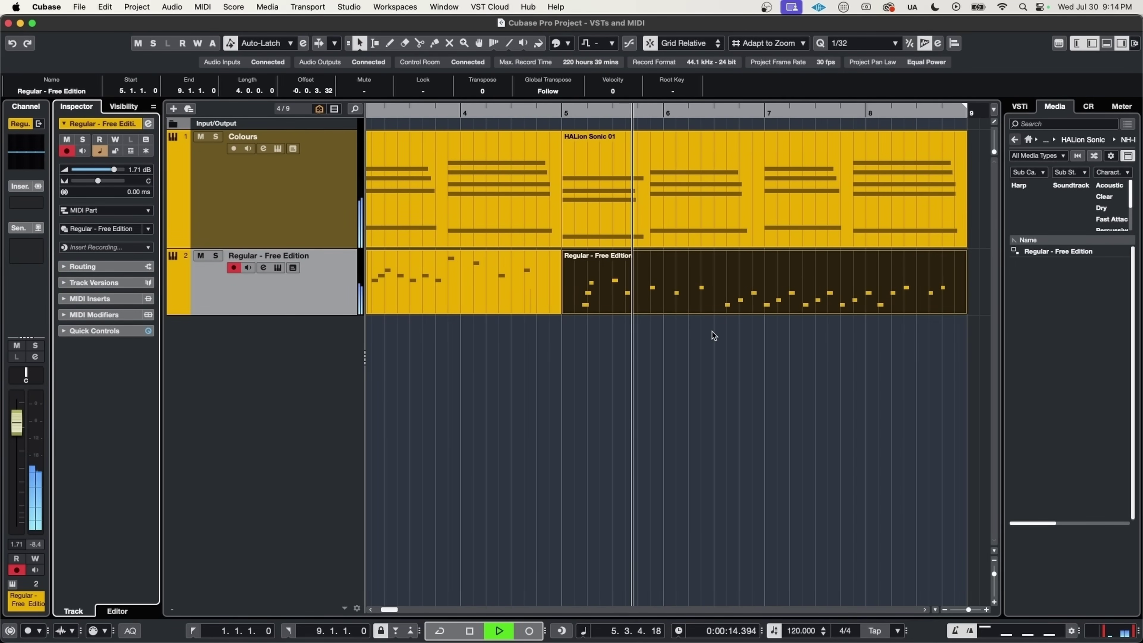
pyautogui.press('space')
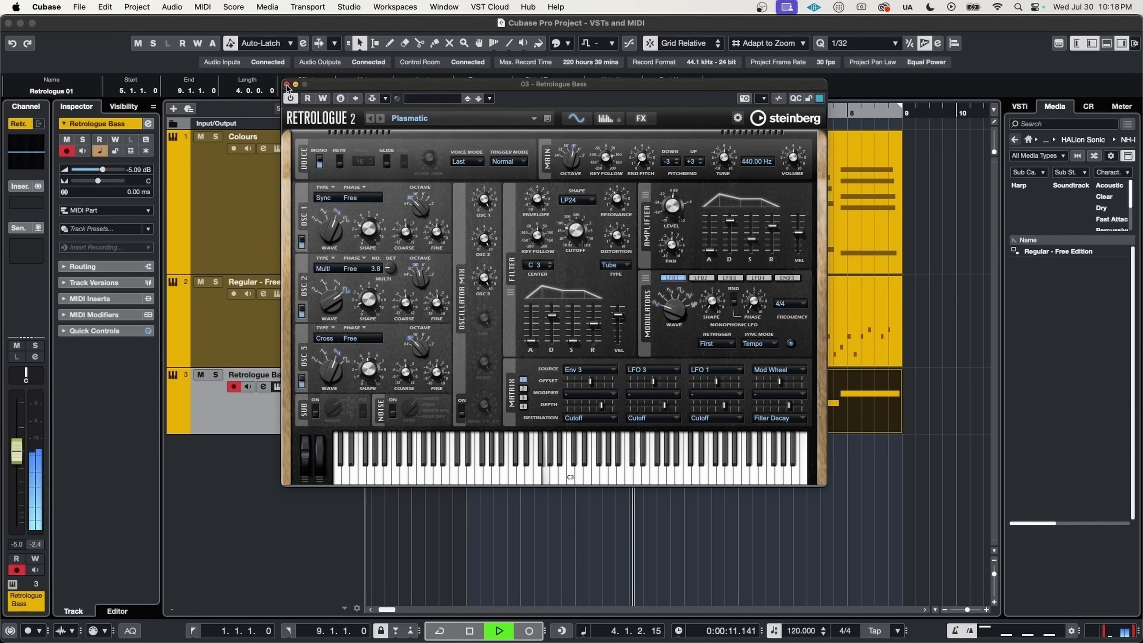
# Close the Retrologue Bass window, view the Retrologue Synth Lead instrument, and play back the lead
pyautogui.press('space')
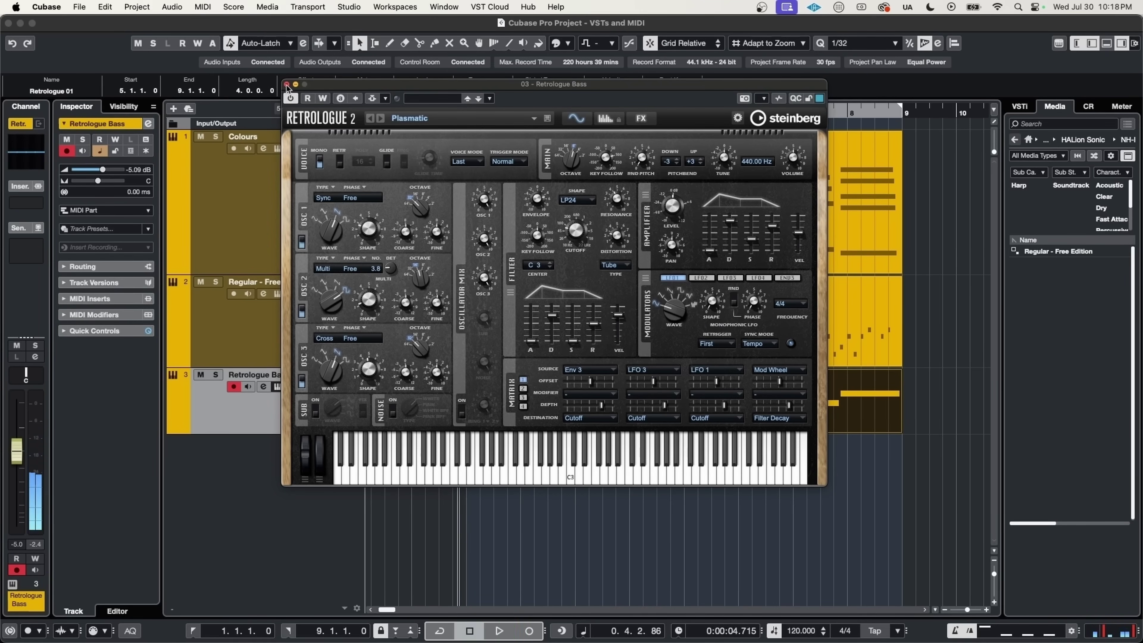
pyautogui.click(287, 86)
pyautogui.click(277, 506)
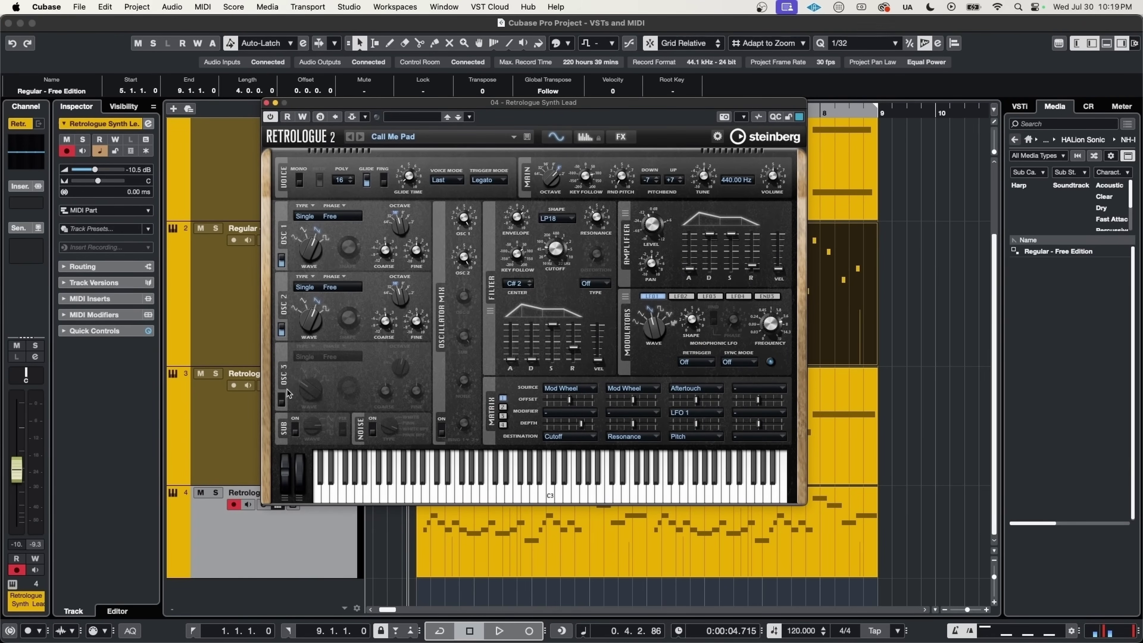
pyautogui.click(223, 553)
pyautogui.press('space')
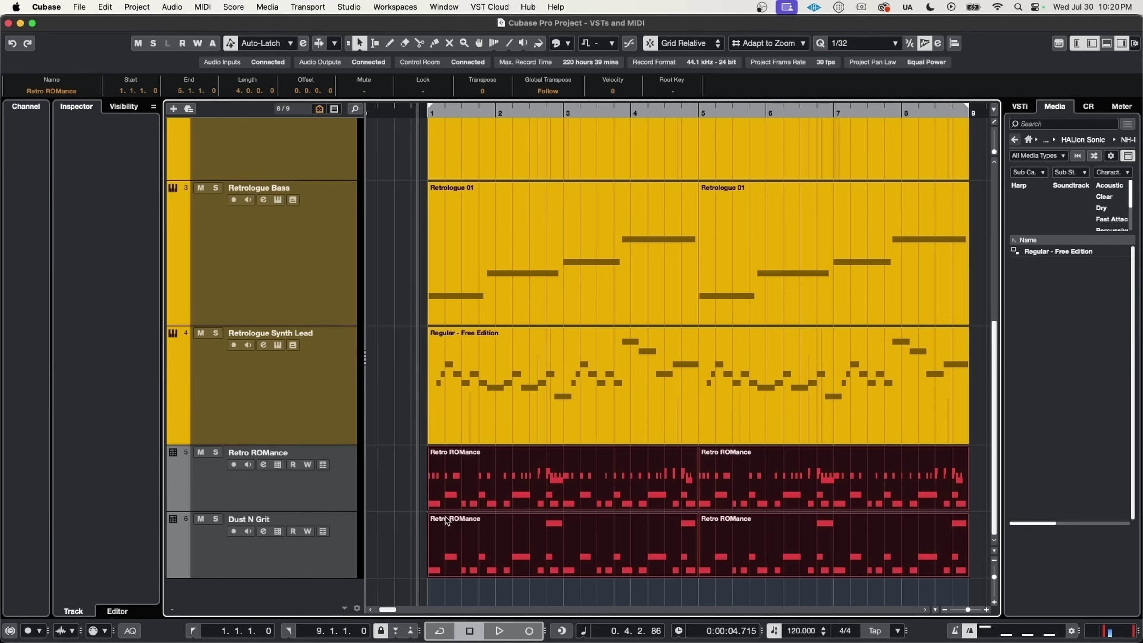
# Inspect the Retro ROMance drum pads, then play both drum tracks zoomed in on Dust N Grit
pyautogui.click(282, 475)
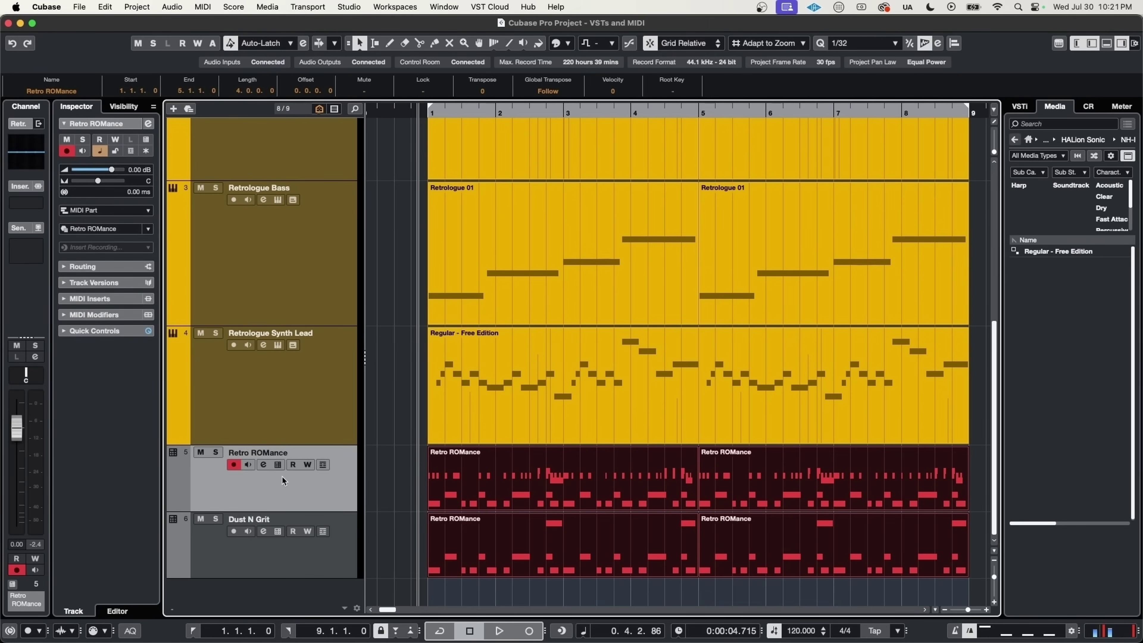
pyautogui.click(279, 465)
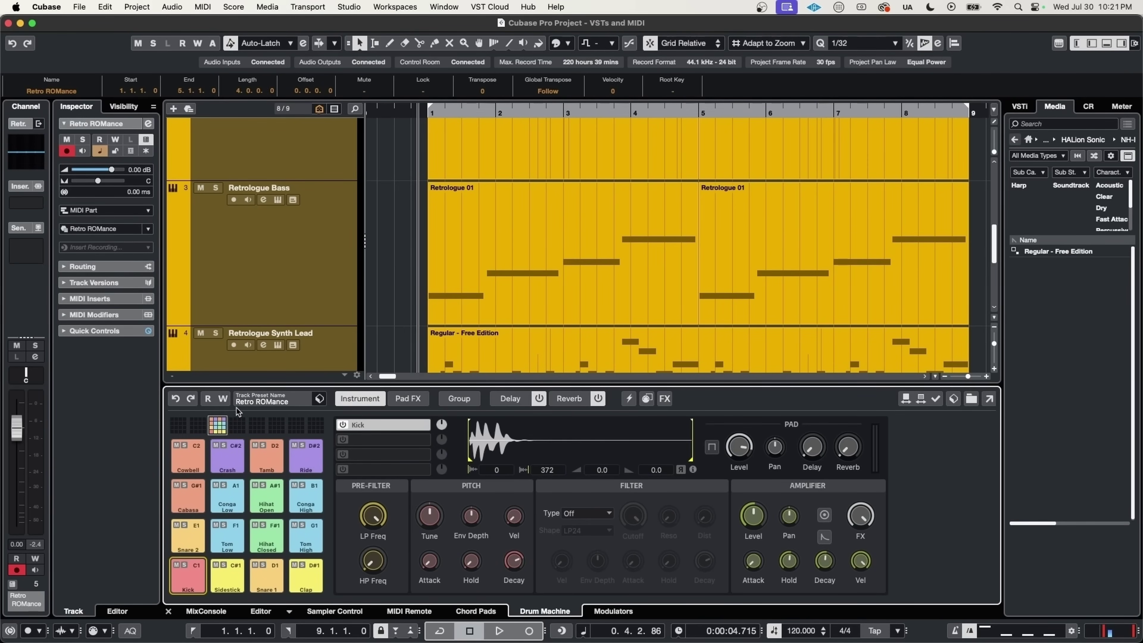
pyautogui.press('super+alt+e')
pyautogui.click(321, 551)
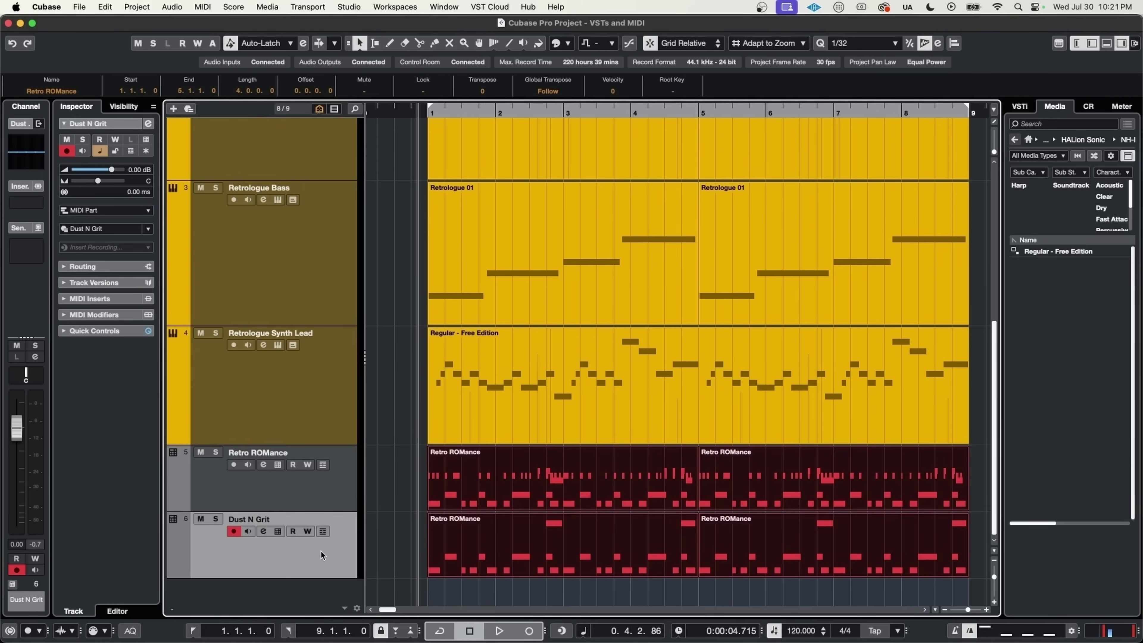
pyautogui.press('space')
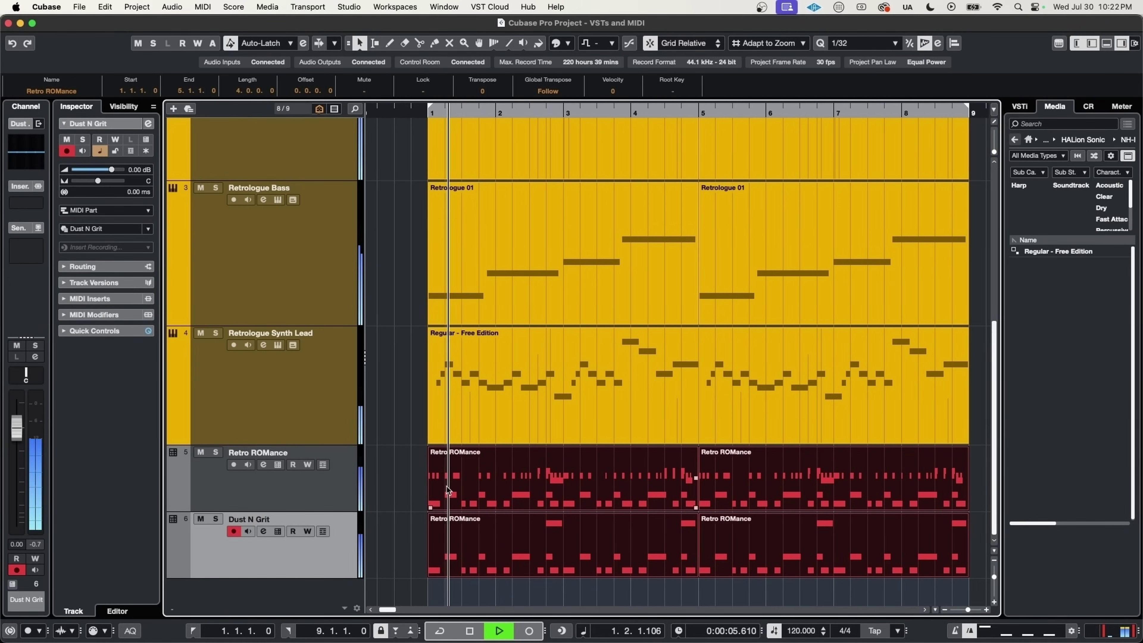
pyautogui.hotkey('shift', 'h')
pyautogui.hotkey('shift', 'h')
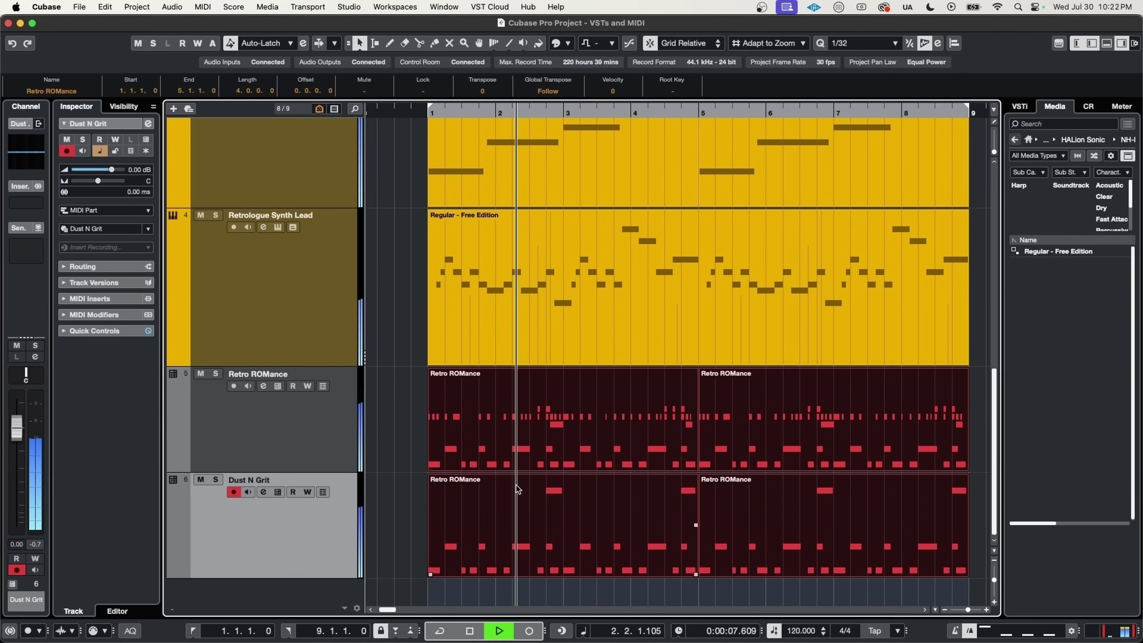
pyautogui.scroll(1, 573, 487)
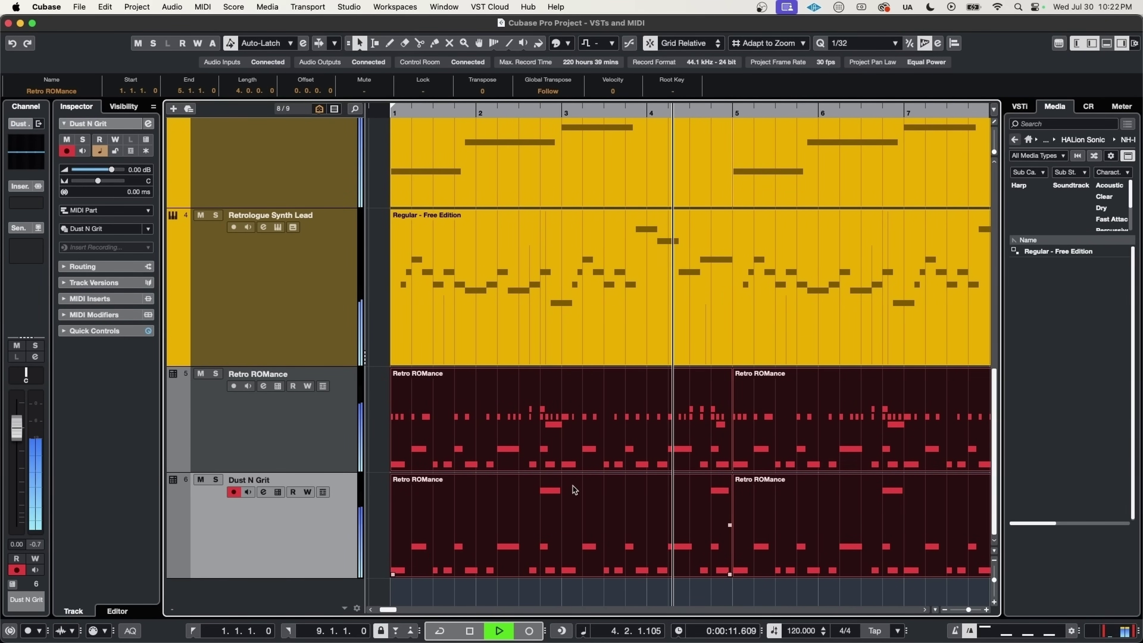
pyautogui.click(310, 442)
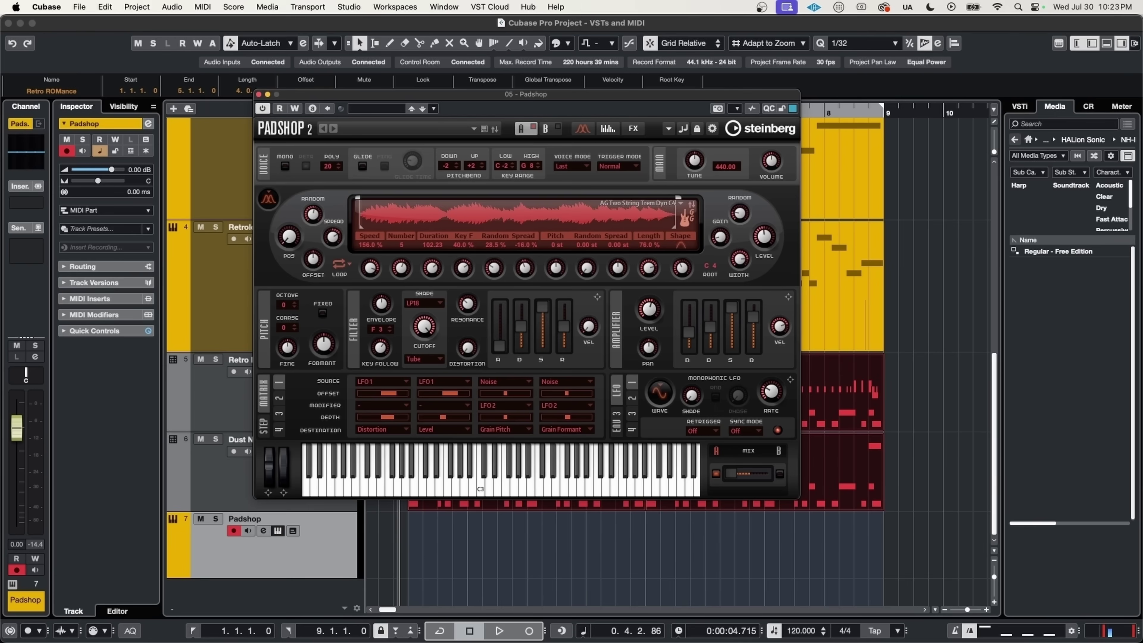